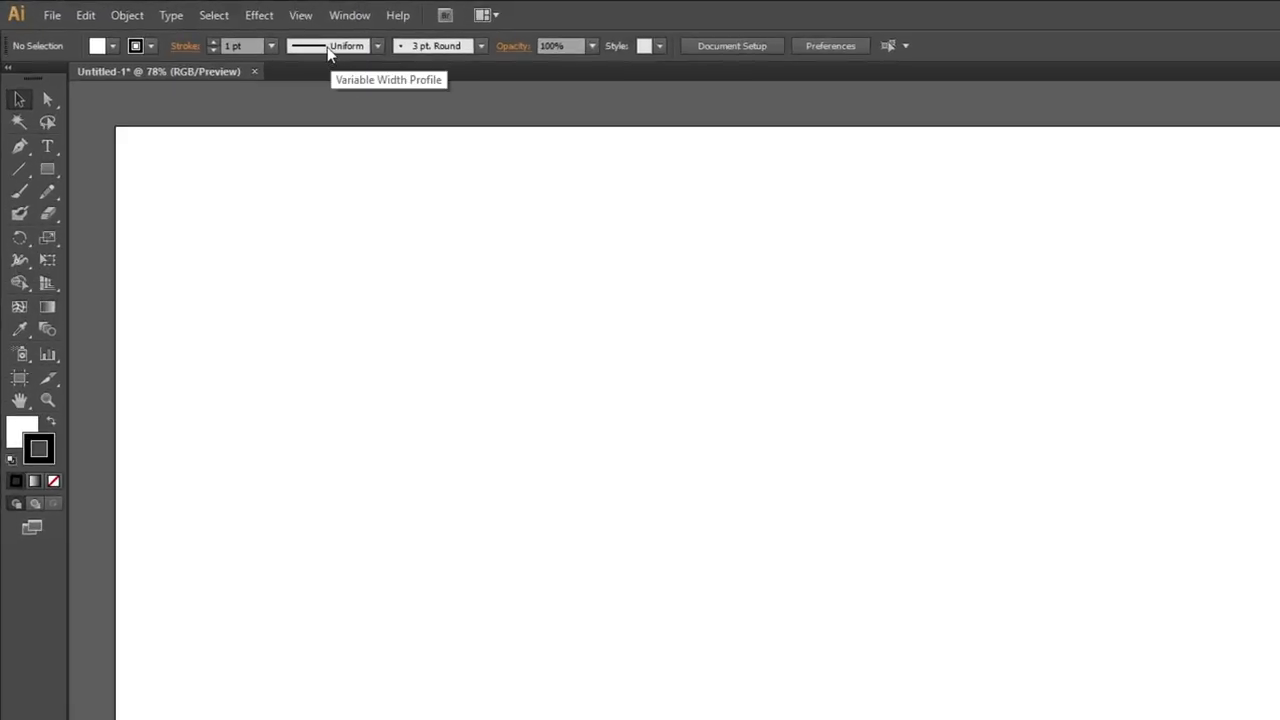
- Turn on the grid display and Snap to Grid from the View menu
{"action": "left_click", "coordinate": [219, 12]}
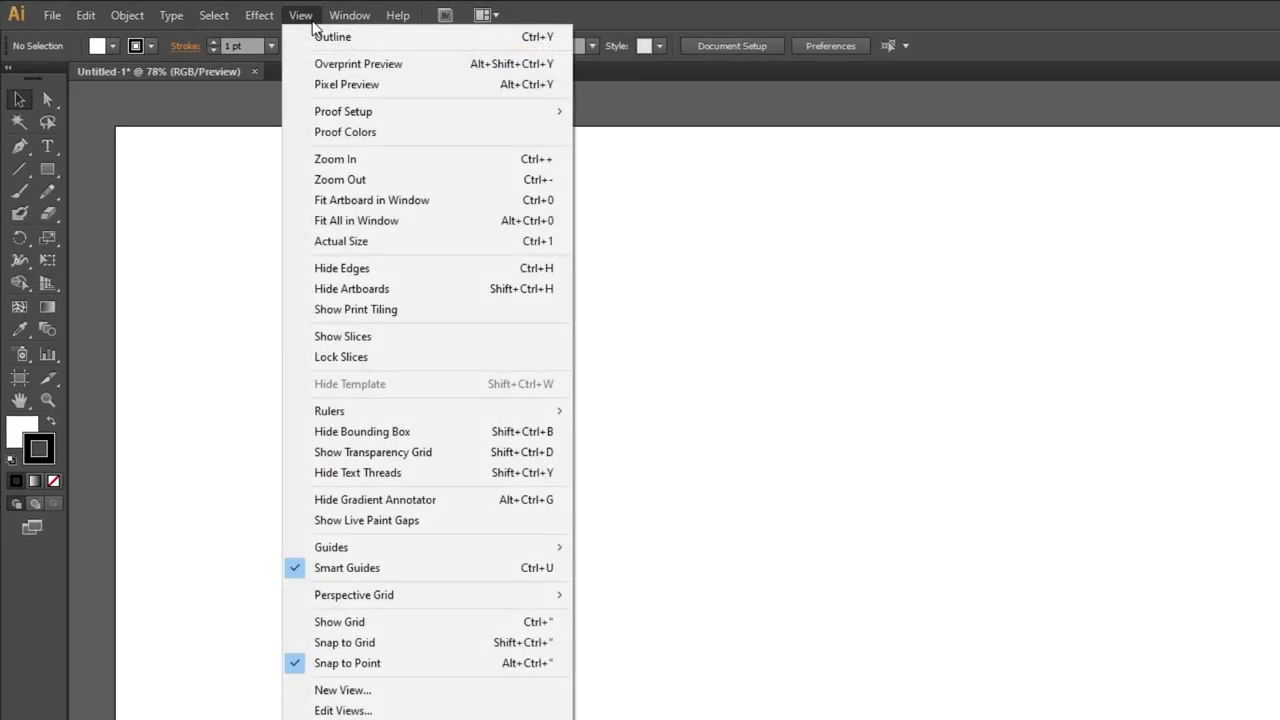
{"action": "left_click", "coordinate": [362, 622]}
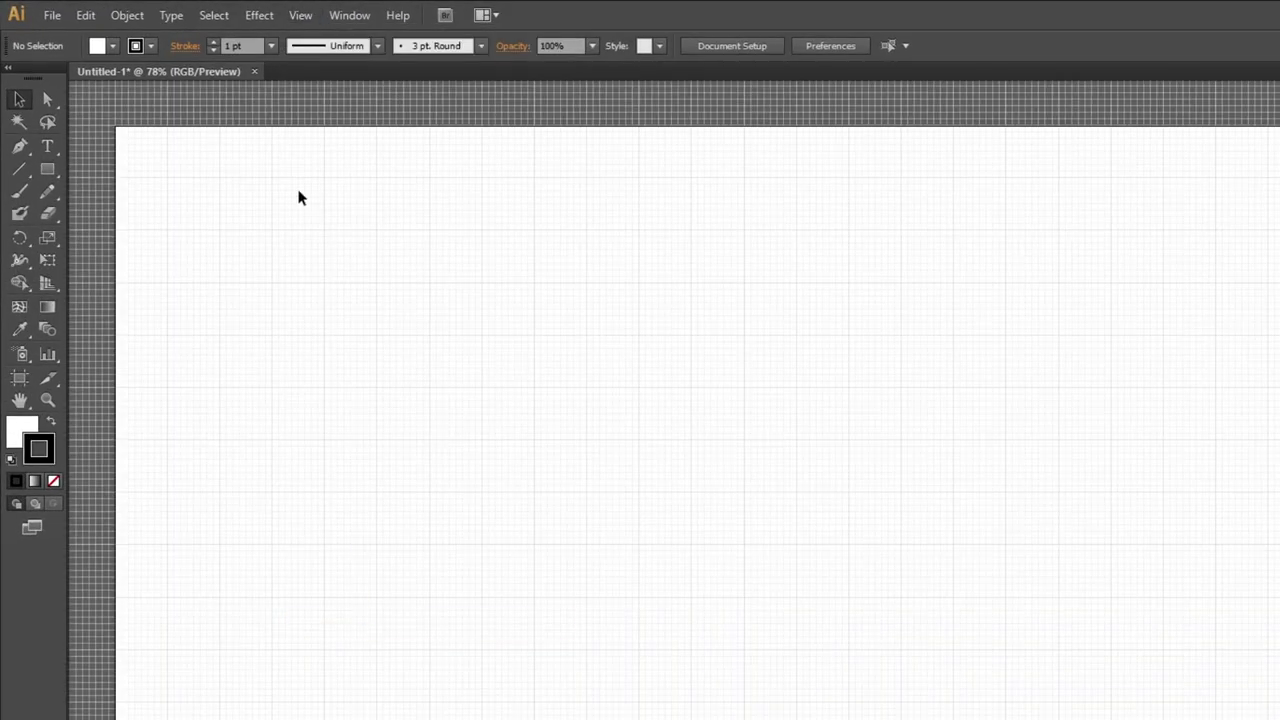
{"action": "left_click", "coordinate": [308, 18]}
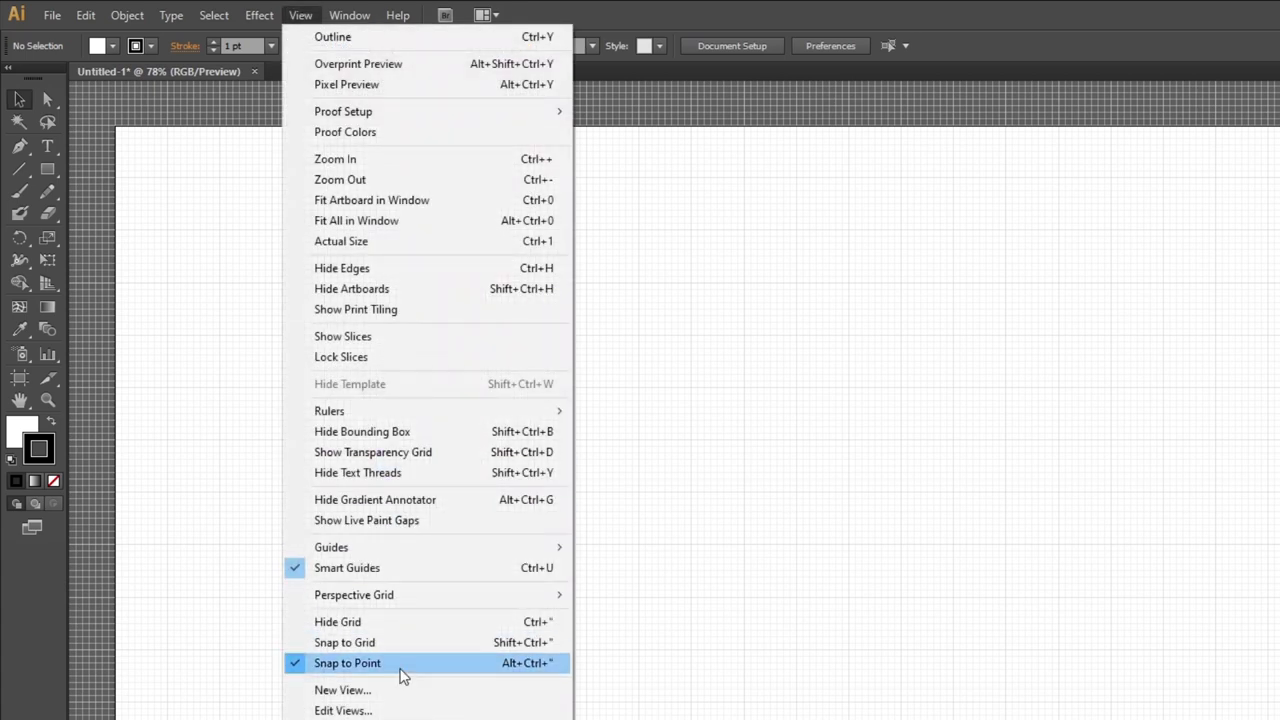
{"action": "left_click", "coordinate": [396, 647]}
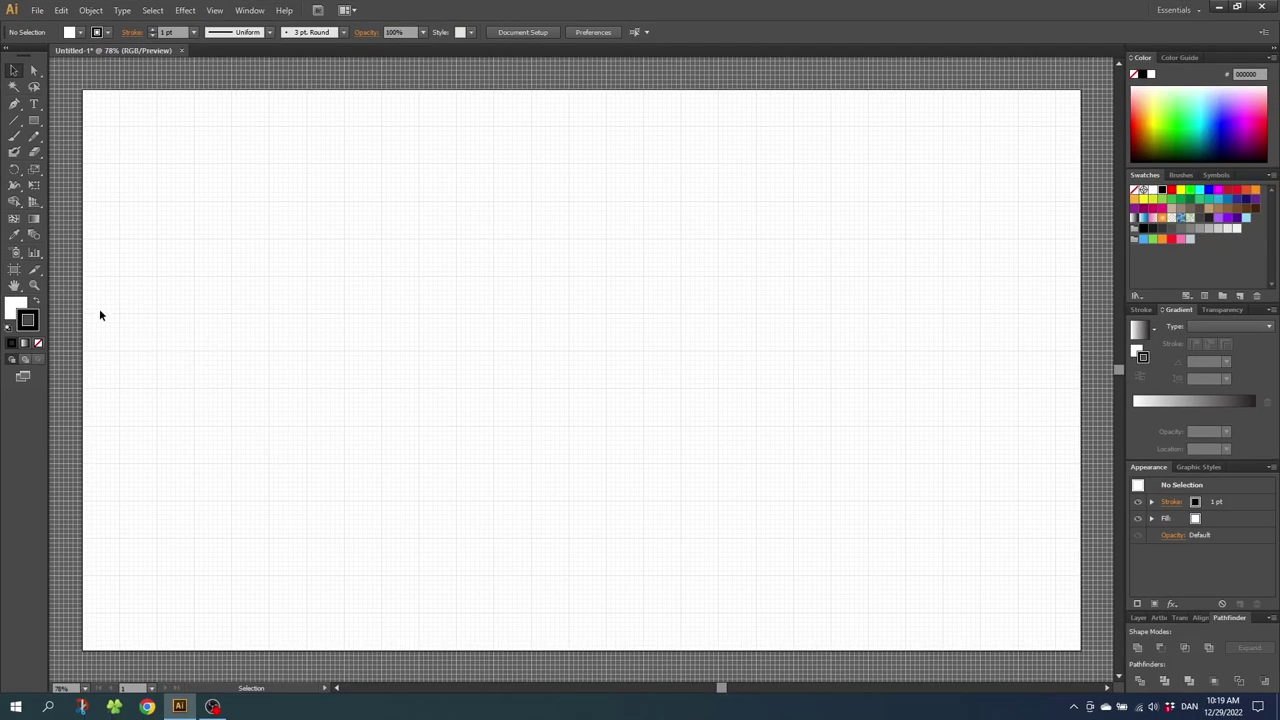
- Zoom into the upper-left area of the artboard and pick the Ellipse tool
{"action": "left_click", "coordinate": [34, 285]}
{"action": "left_click_drag", "start_coordinate": [391, 214], "coordinate": [690, 480]}
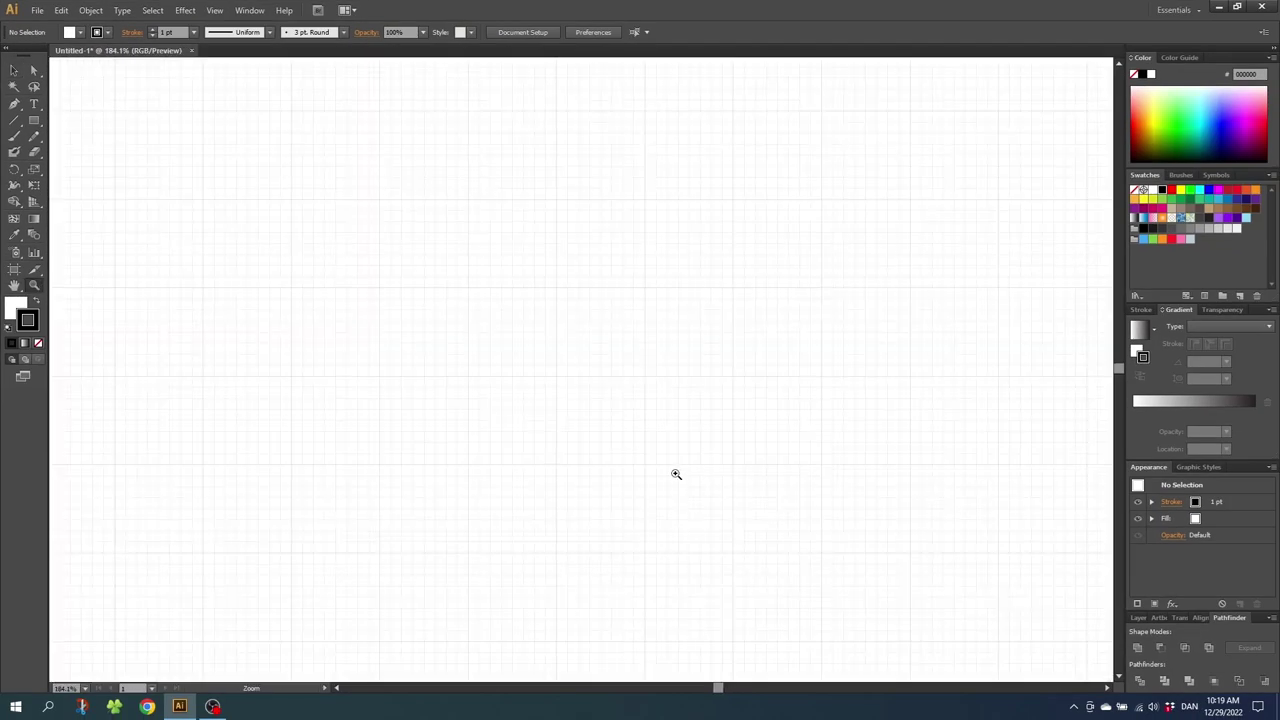
{"action": "left_click_drag", "start_coordinate": [34, 120], "coordinate": [75, 153]}
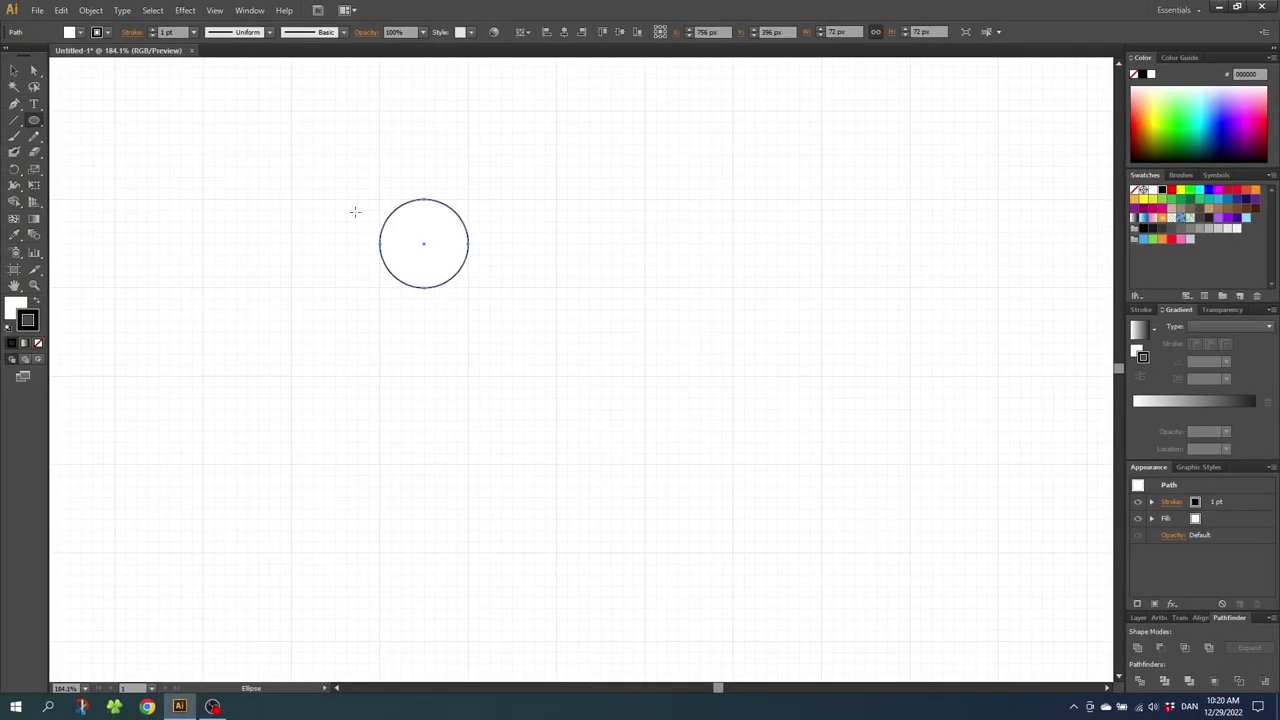
- Copy the 72 px circle twice to the right, then copy the row down twice, making nine circles
{"action": "left_click", "coordinate": [14, 70]}
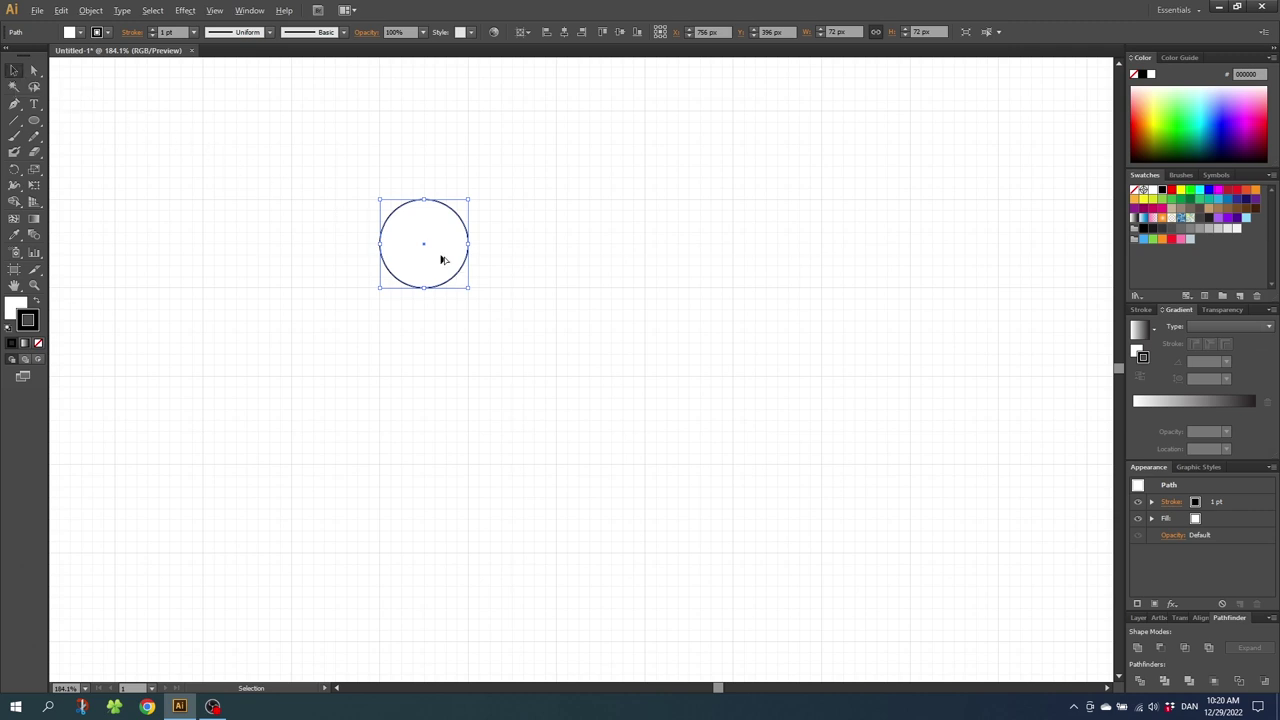
{"action": "left_click_drag", "start_coordinate": [442, 259], "coordinate": [540, 262]}
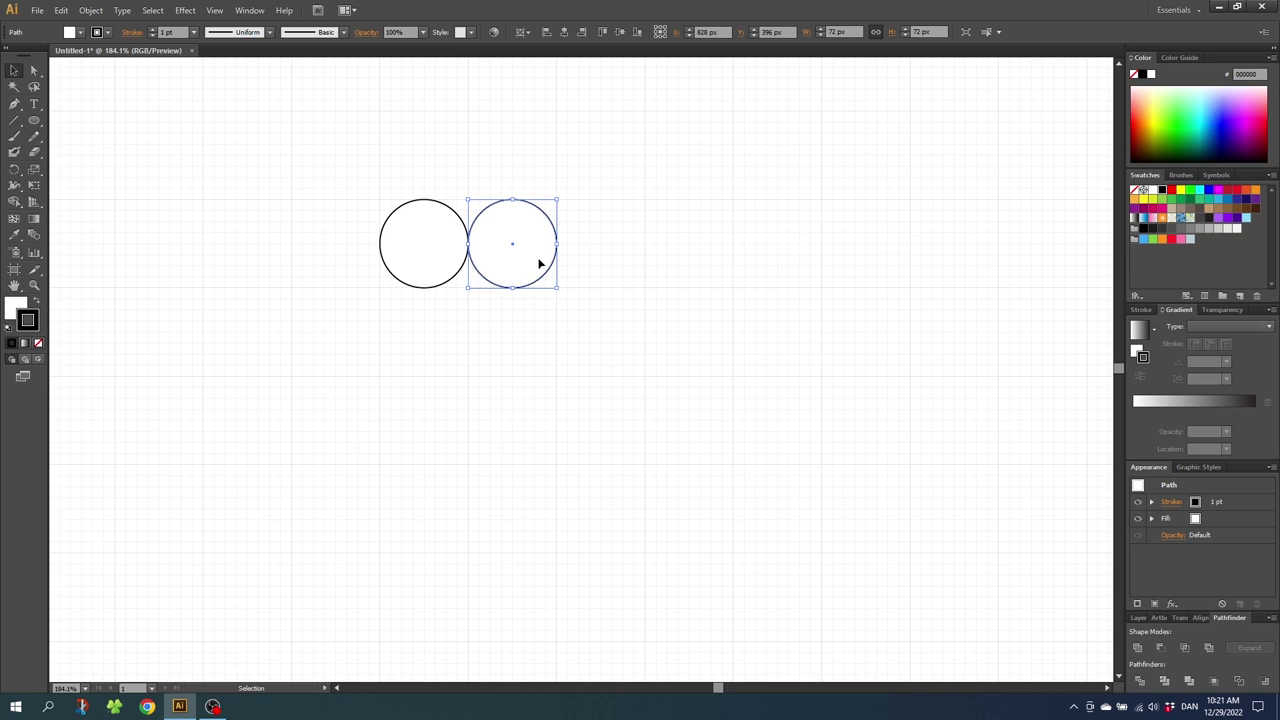
{"action": "key", "text": "ctrl+d"}
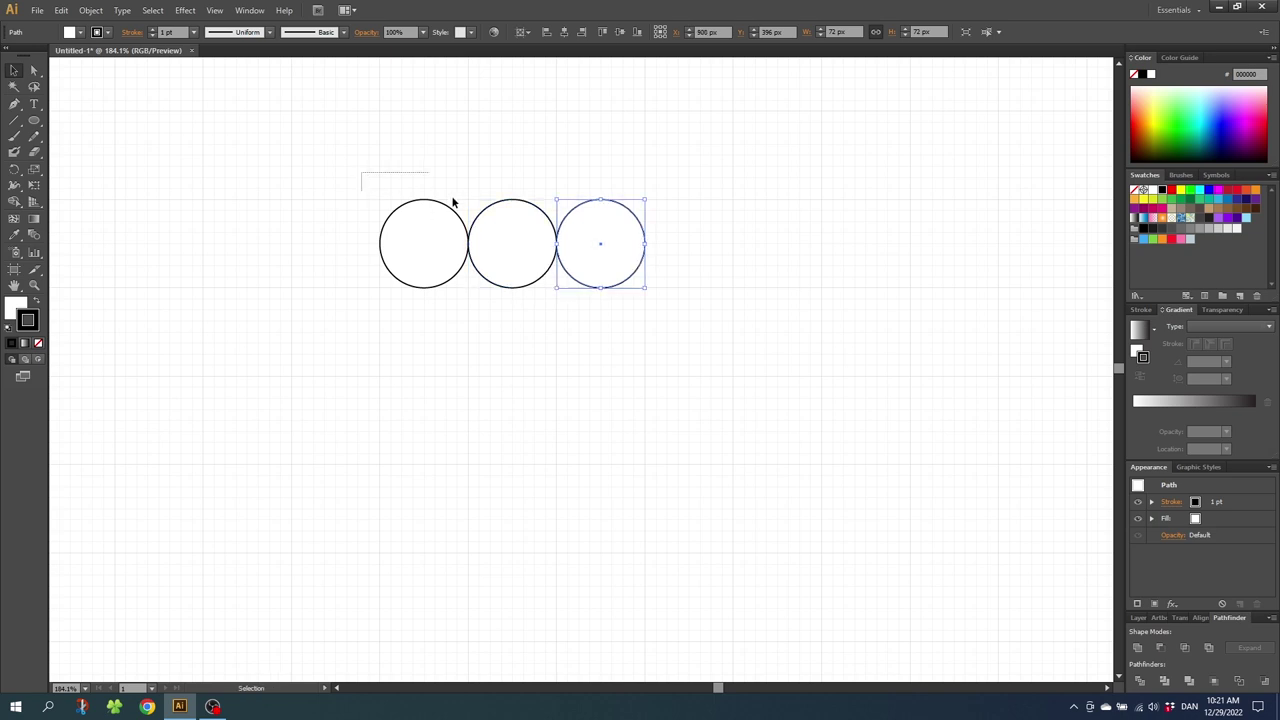
{"action": "left_click_drag", "start_coordinate": [452, 203], "coordinate": [657, 285]}
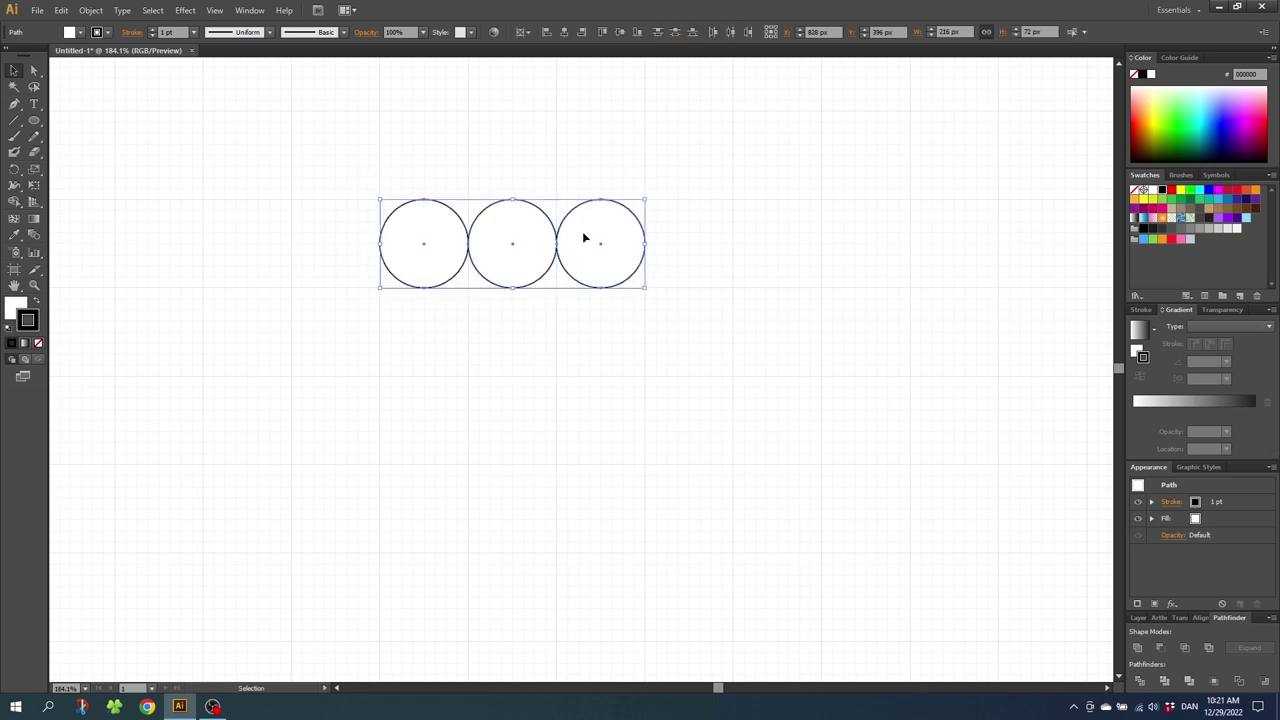
{"action": "left_click_drag", "start_coordinate": [586, 236], "coordinate": [583, 404]}
- Select all nine circles and use Shape Builder to make the four gaps into separate shapes
{"action": "left_click_drag", "start_coordinate": [747, 161], "coordinate": [334, 465]}
{"action": "left_click", "coordinate": [14, 202]}
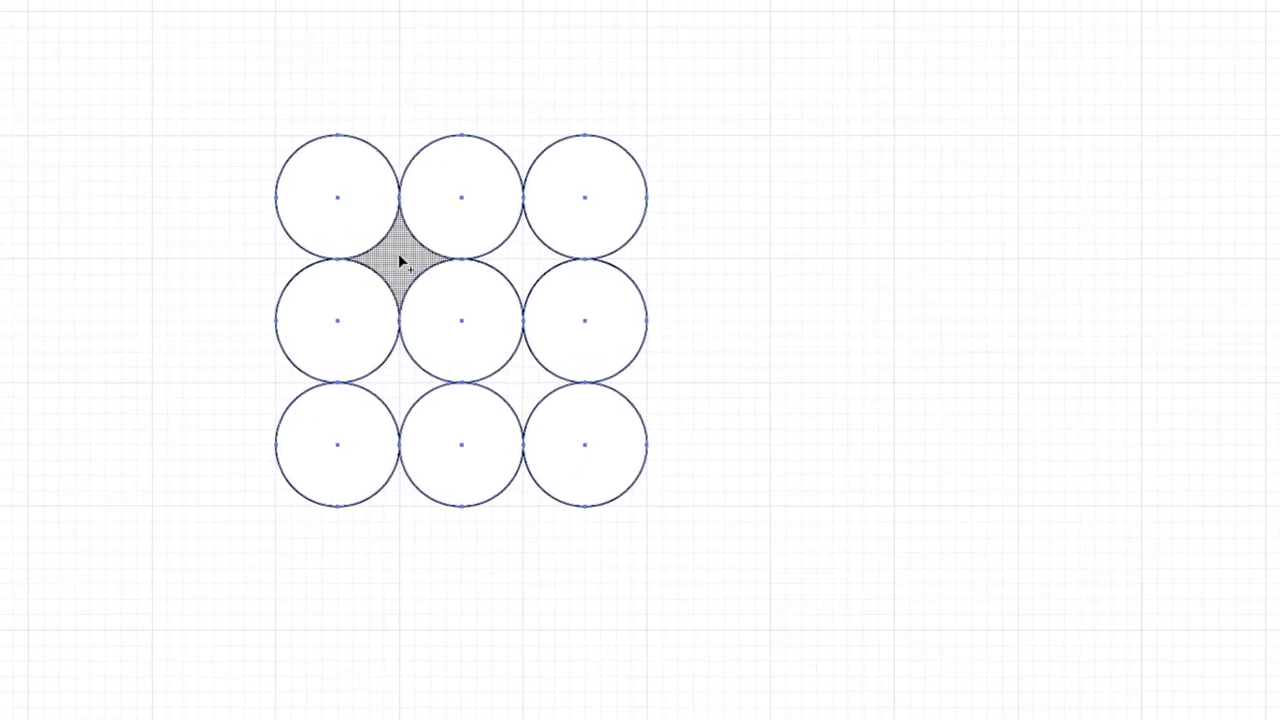
{"action": "left_click", "coordinate": [398, 260]}
{"action": "left_click", "coordinate": [525, 257]}
{"action": "left_click", "coordinate": [529, 384]}
{"action": "left_click", "coordinate": [400, 385]}
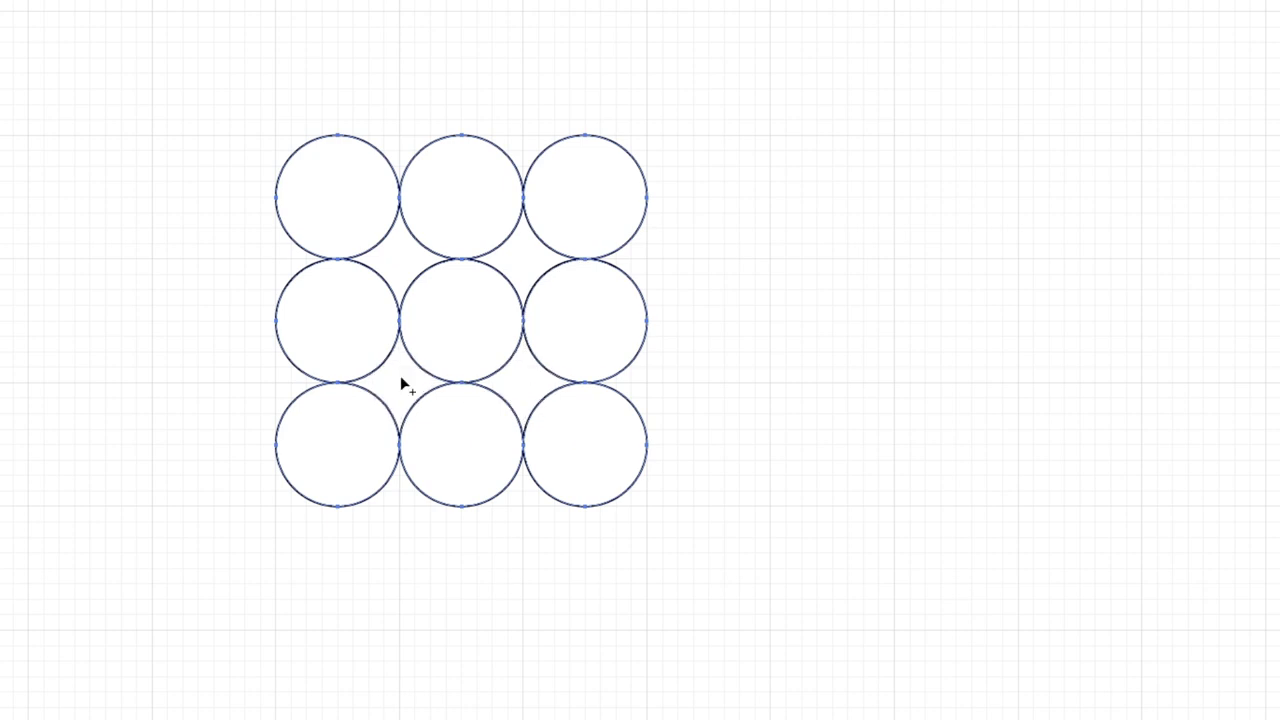
- Delete the four edge-middle circles, leaving an X of five circles and gap shapes
{"action": "left_click", "coordinate": [14, 70]}
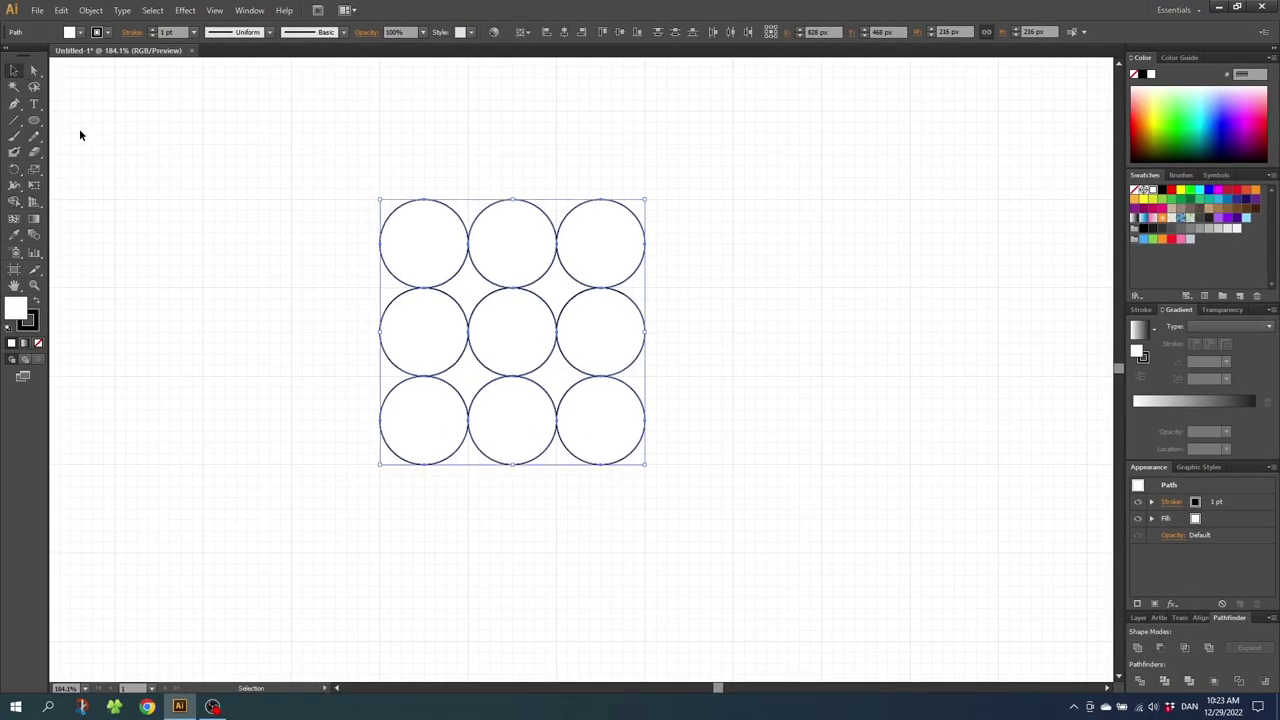
{"action": "left_click", "coordinate": [445, 318]}
{"action": "key", "text": "Delete"}
{"action": "left_click", "coordinate": [514, 246]}
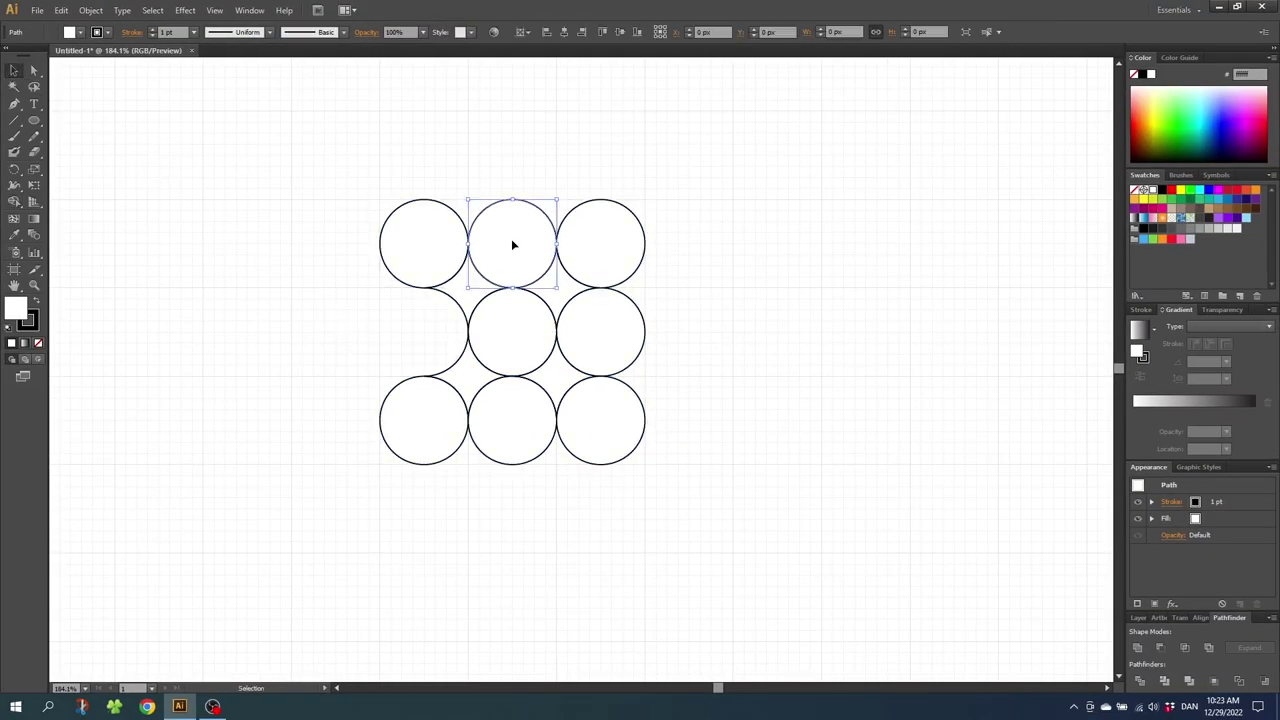
{"action": "key", "text": "Delete"}
{"action": "left_click", "coordinate": [600, 330]}
{"action": "key", "text": "Delete"}
{"action": "left_click", "coordinate": [520, 418]}
{"action": "key", "text": "Delete"}
- Select the remaining pieces, set their stroke to None, and make fill the active colour
{"action": "left_click_drag", "start_coordinate": [337, 188], "coordinate": [696, 482]}
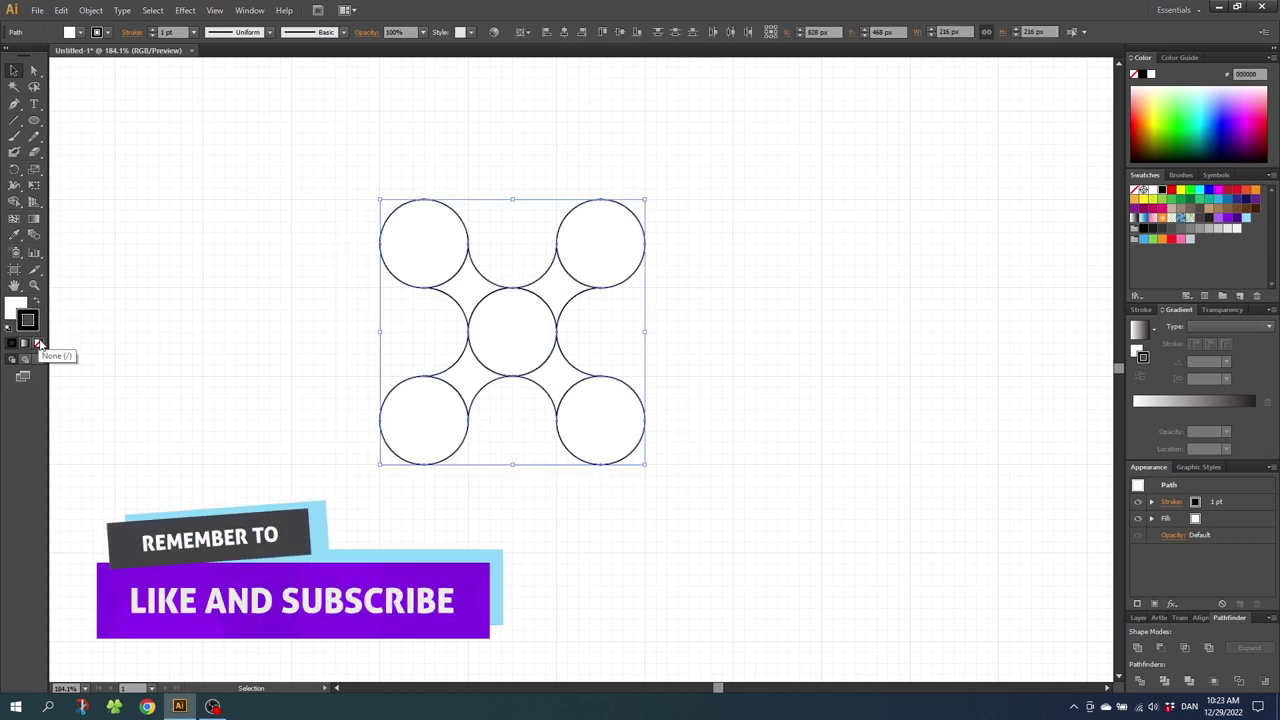
{"action": "left_click", "coordinate": [39, 344]}
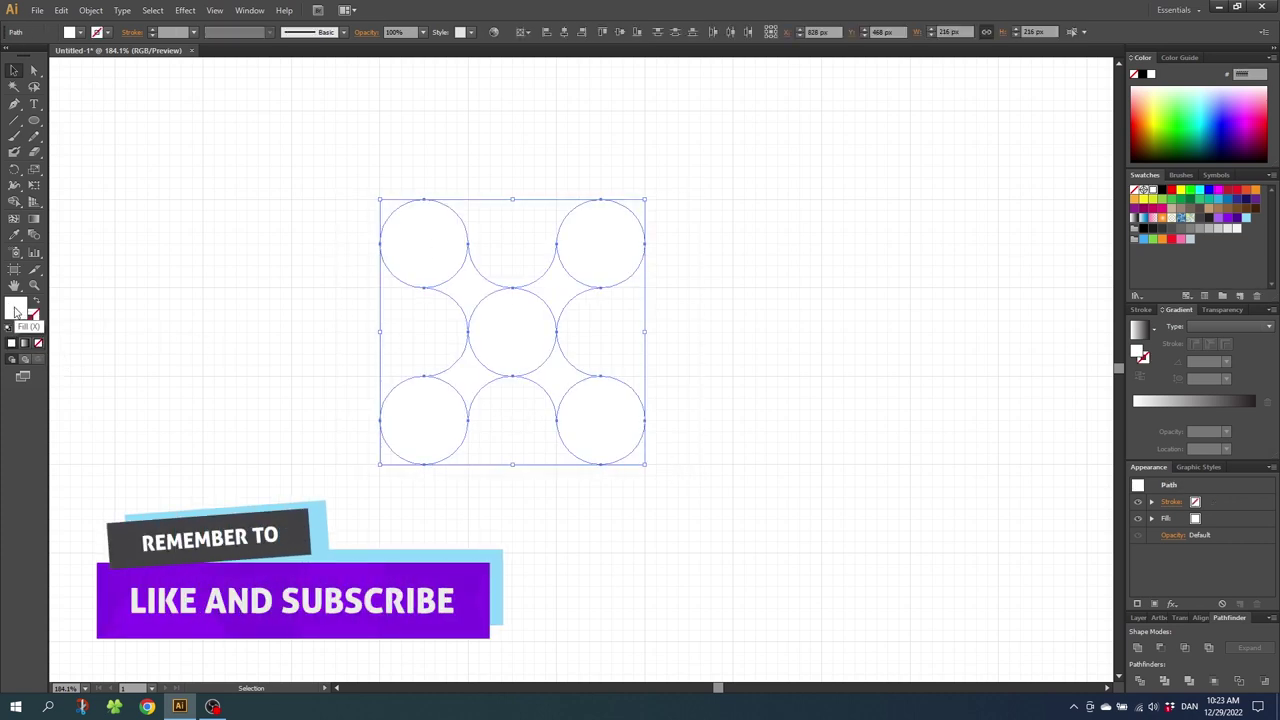
{"action": "left_click", "coordinate": [15, 311]}
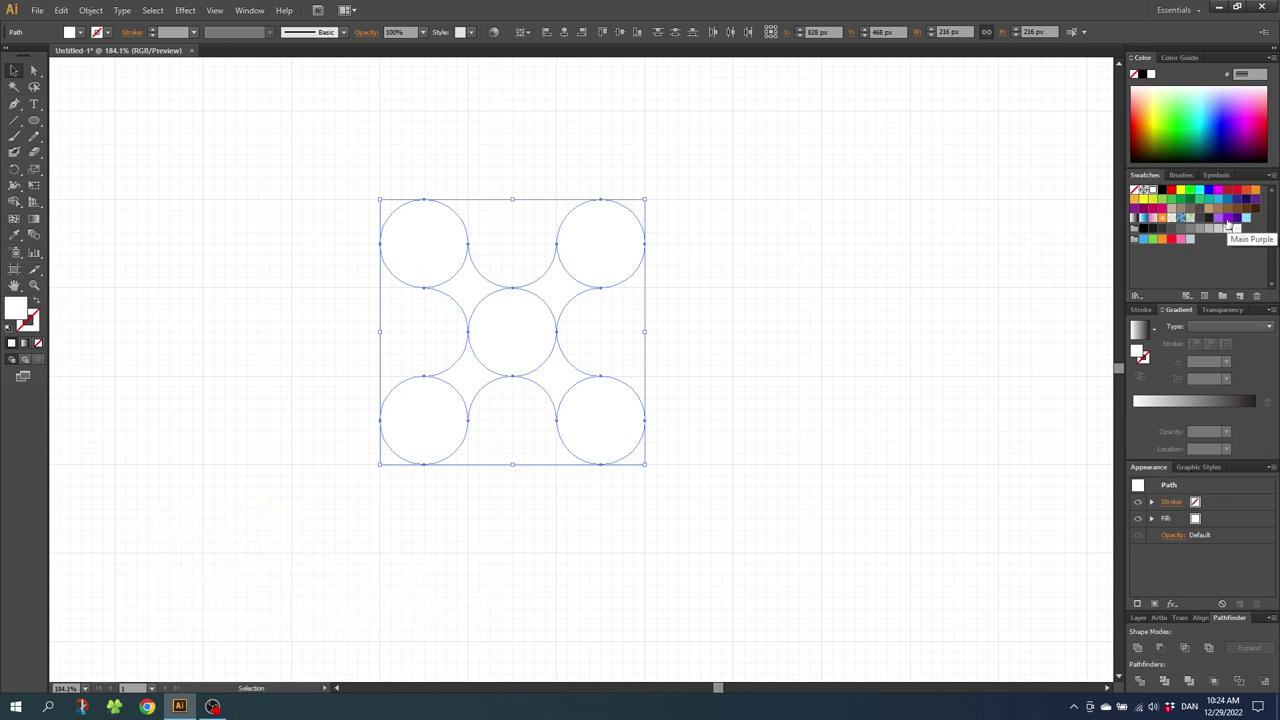
- Fill the circles with Main Purple and the connector pieces light blue
{"action": "left_click", "coordinate": [1227, 224]}
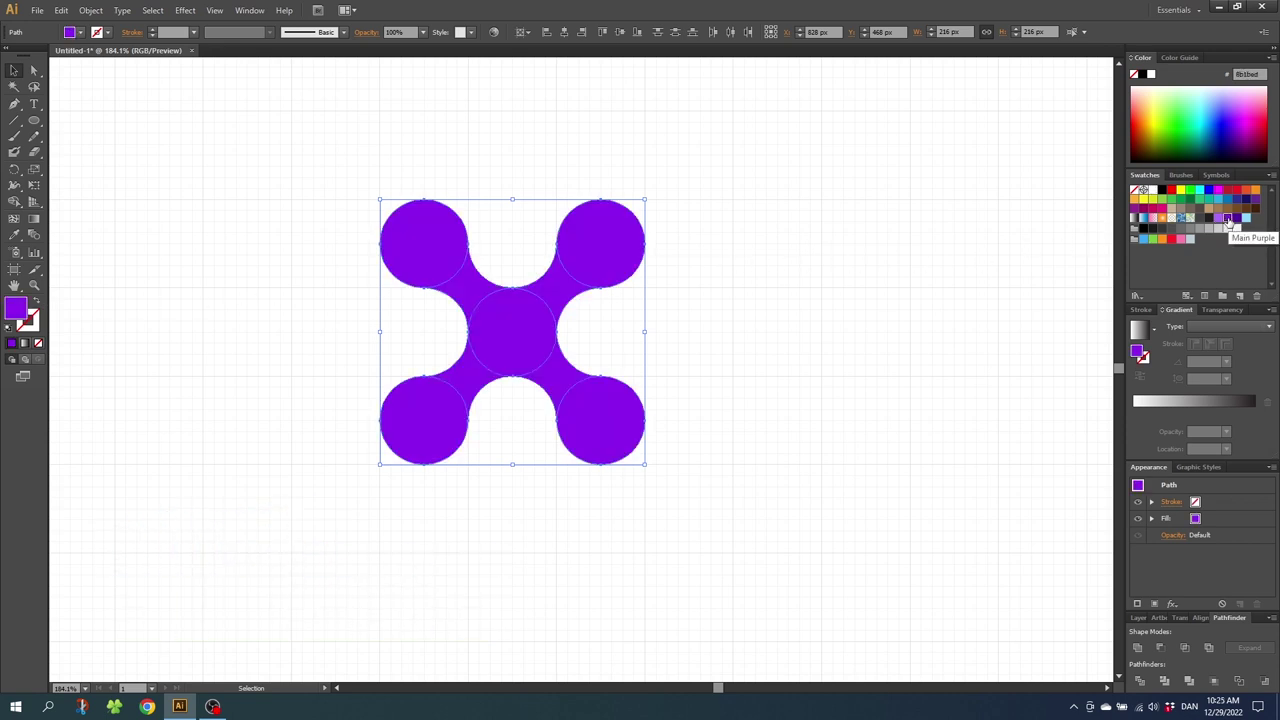
{"action": "left_click", "coordinate": [603, 333]}
{"action": "left_click", "coordinate": [561, 294]}
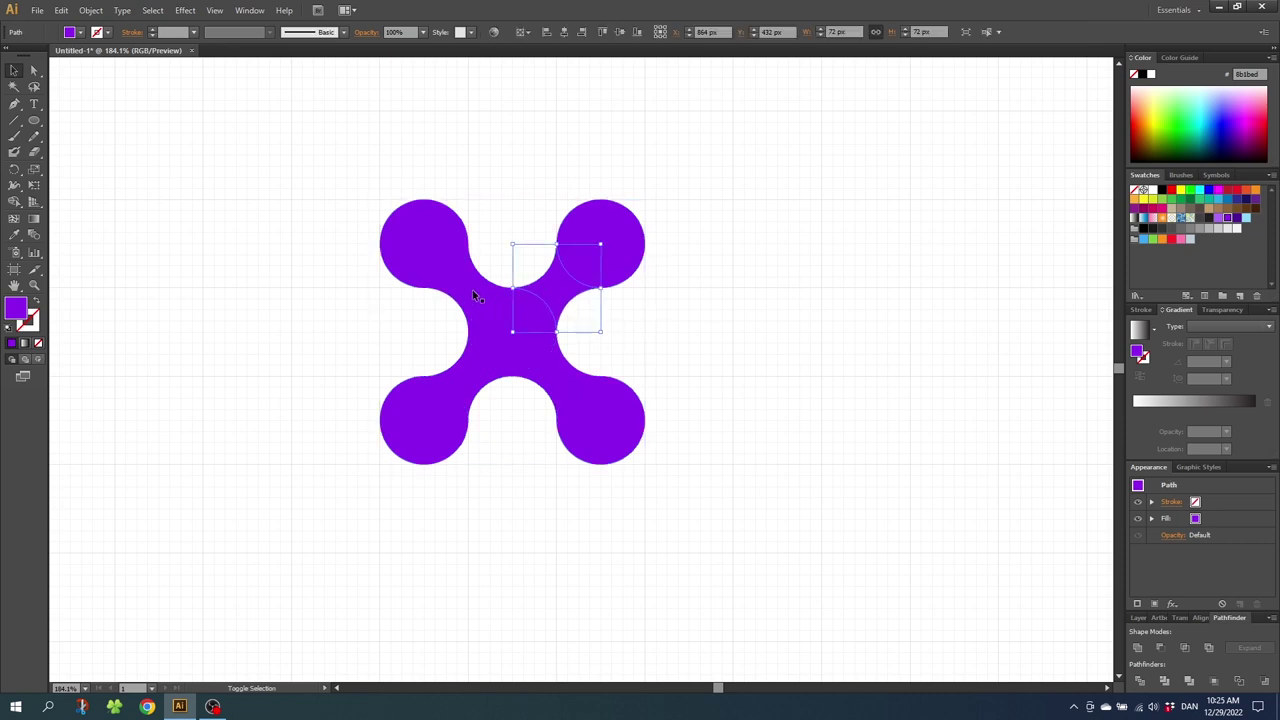
{"action": "left_click", "coordinate": [476, 296], "text": "shift"}
{"action": "left_click", "coordinate": [467, 368], "text": "shift"}
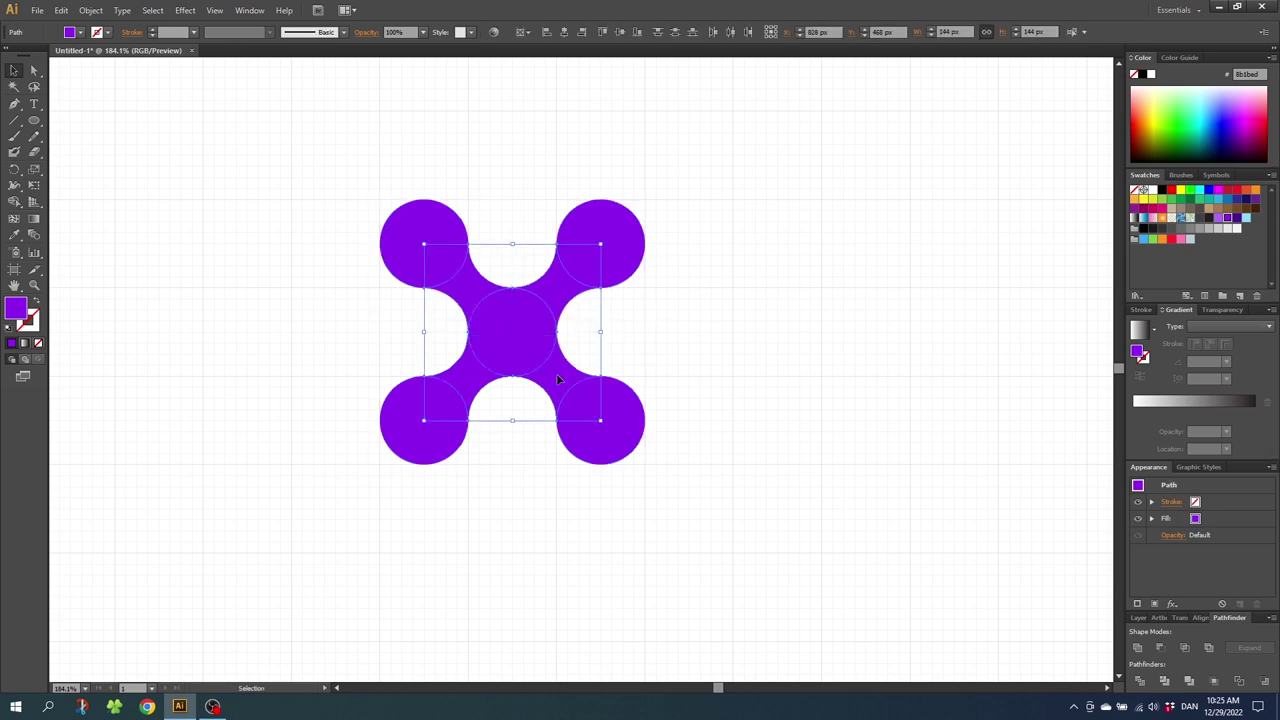
{"action": "left_click", "coordinate": [1246, 217]}
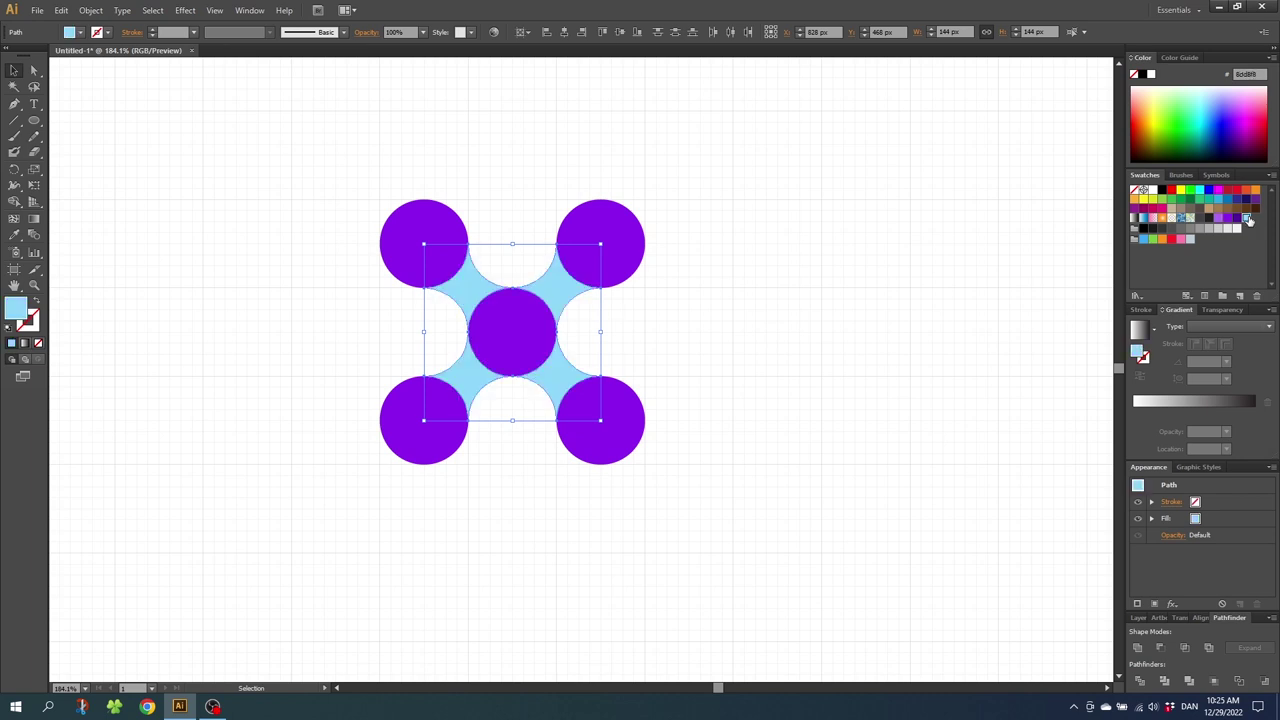
{"action": "left_click", "coordinate": [405, 230]}
- Copy the top-left circle and paste it in front, exactly over the original
{"action": "left_click", "coordinate": [61, 10]}
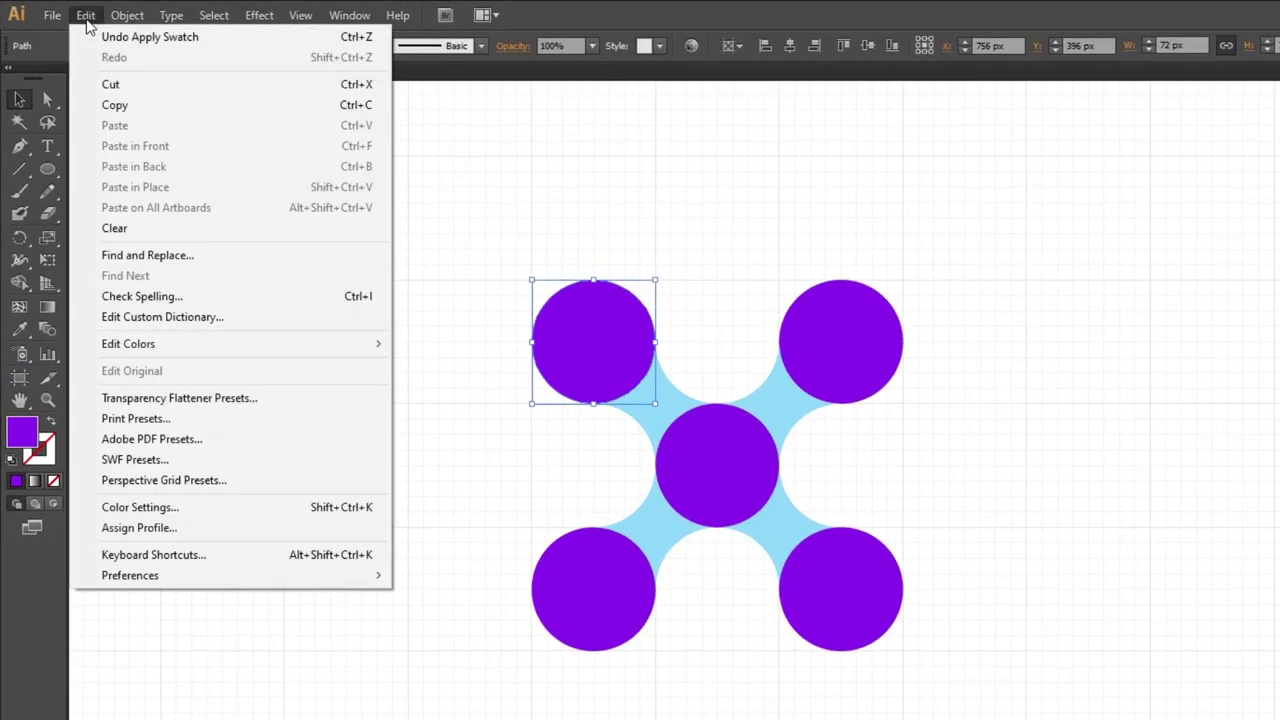
{"action": "left_click", "coordinate": [114, 105]}
{"action": "left_click", "coordinate": [86, 16]}
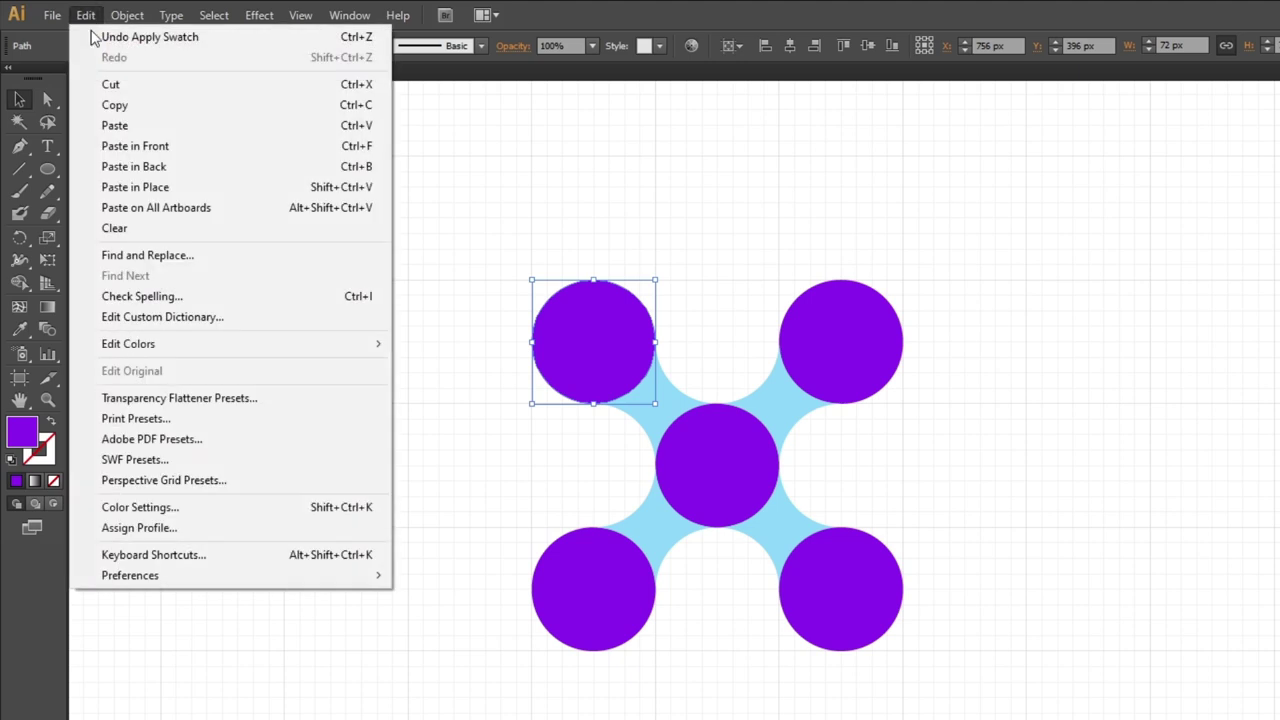
{"action": "left_click", "coordinate": [135, 147]}
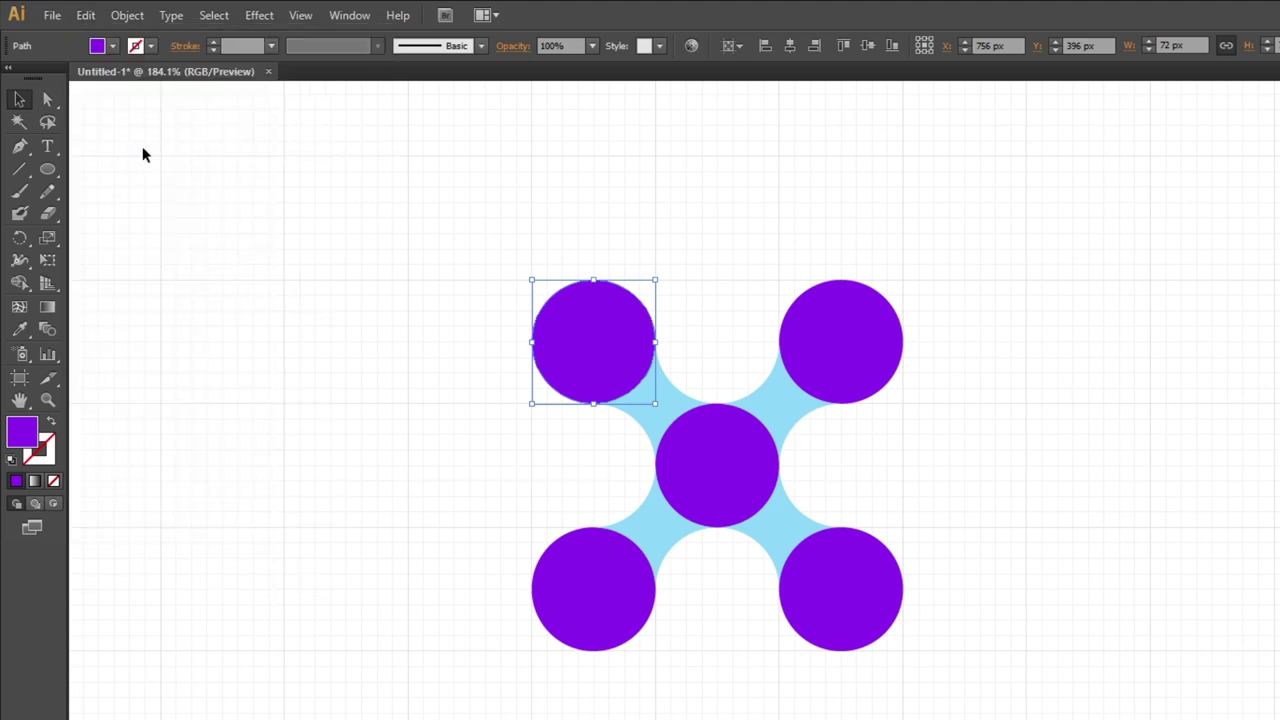
{"action": "left_click_drag", "start_coordinate": [271, 195], "coordinate": [271, 196]}
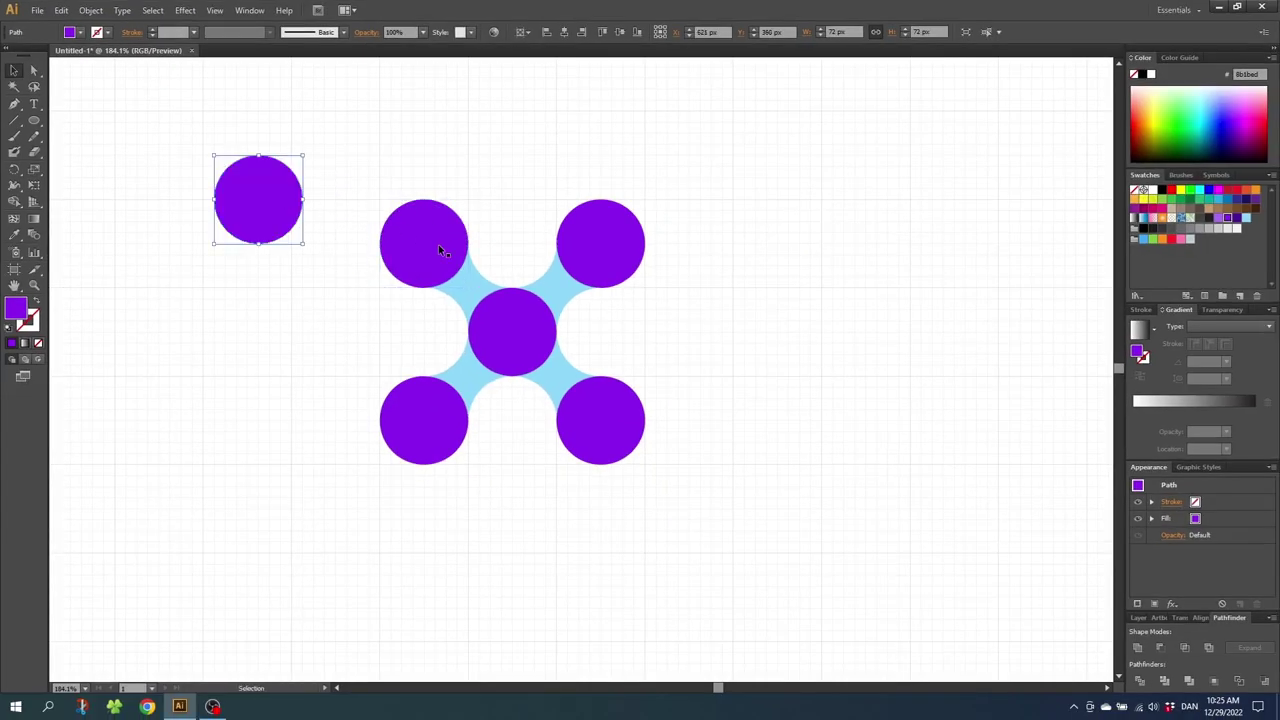
{"action": "key", "text": "ctrl+z"}
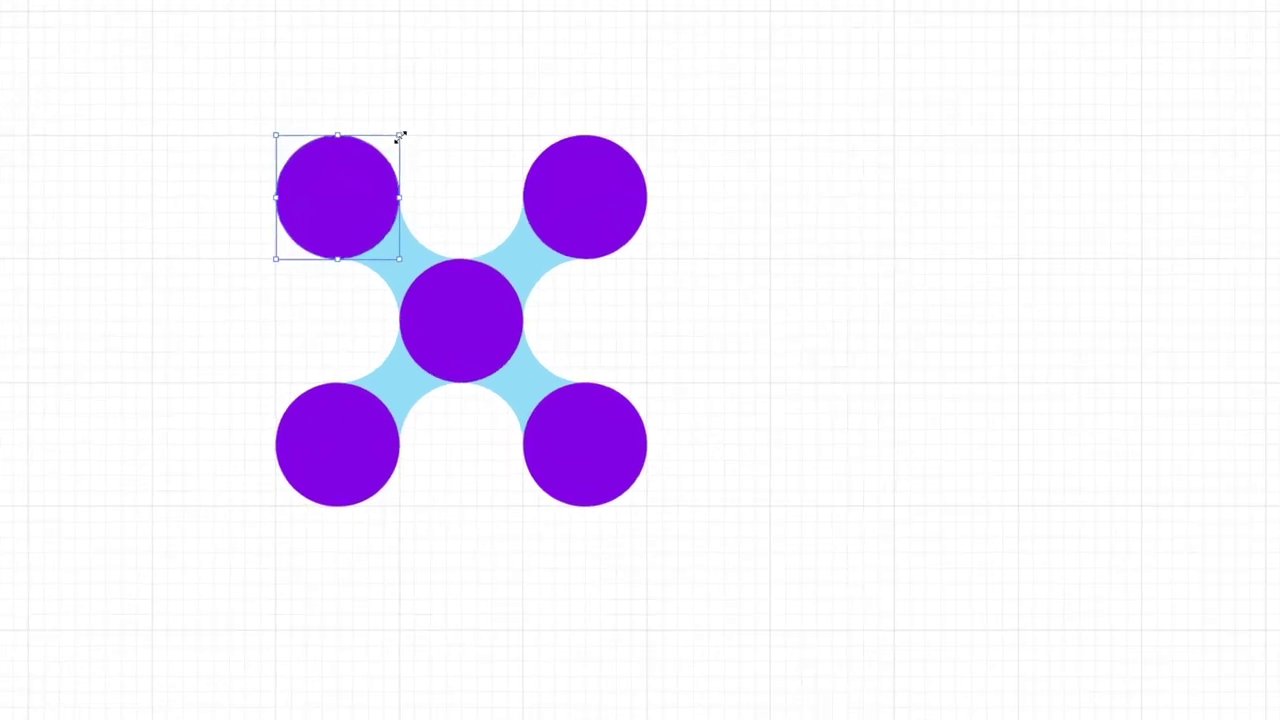
- Shrink the copy inside the original and make it a white 5 pt ring with no fill
{"action": "left_click_drag", "start_coordinate": [400, 134], "coordinate": [388, 148]}
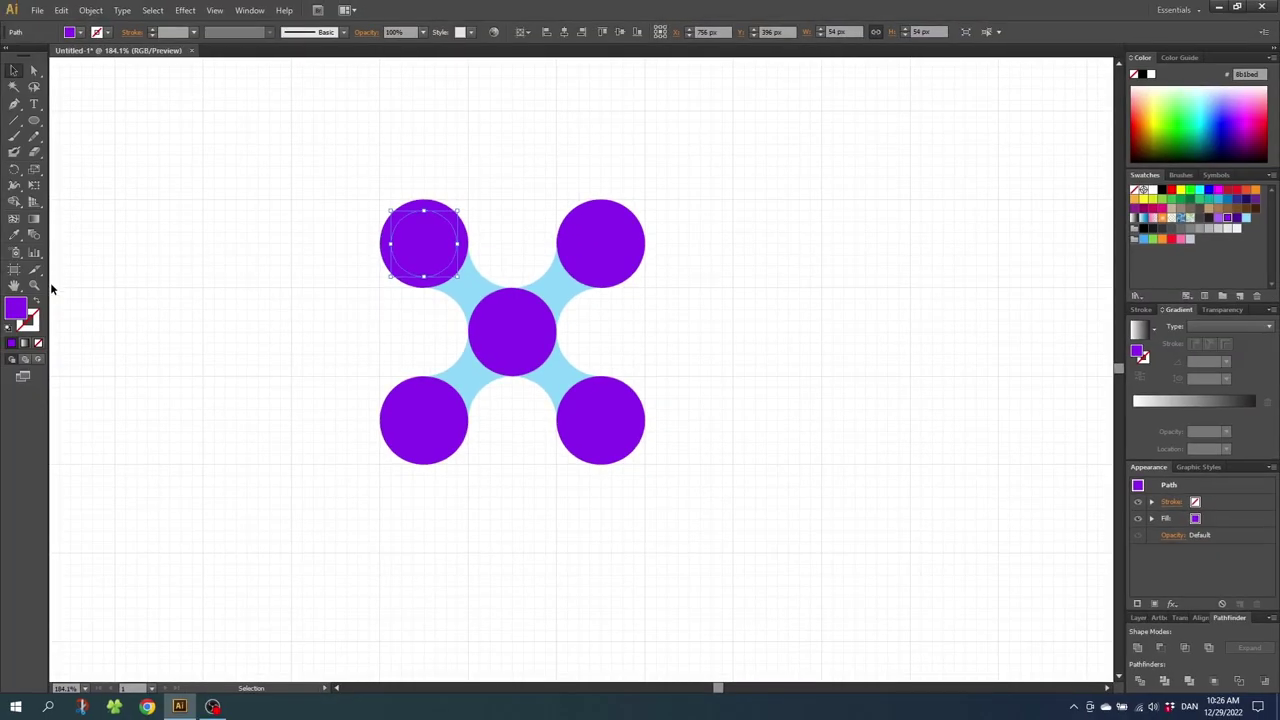
{"action": "left_click", "coordinate": [38, 303]}
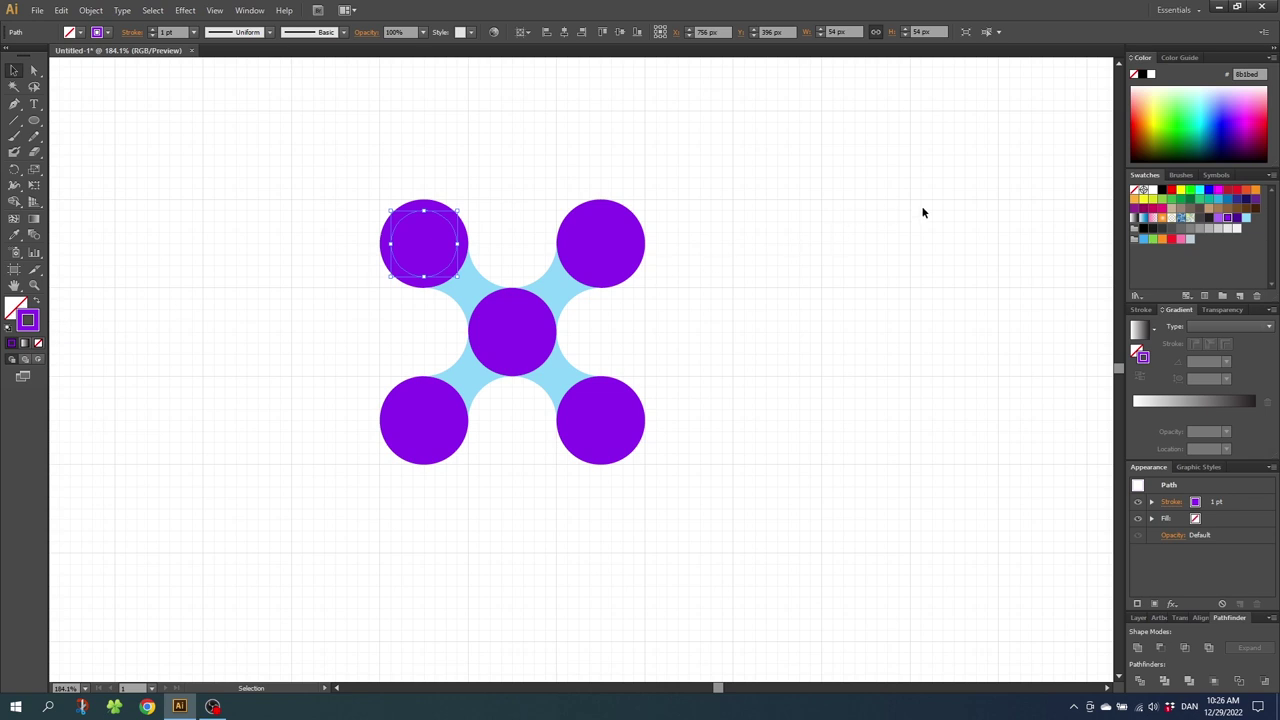
{"action": "left_click", "coordinate": [1151, 190]}
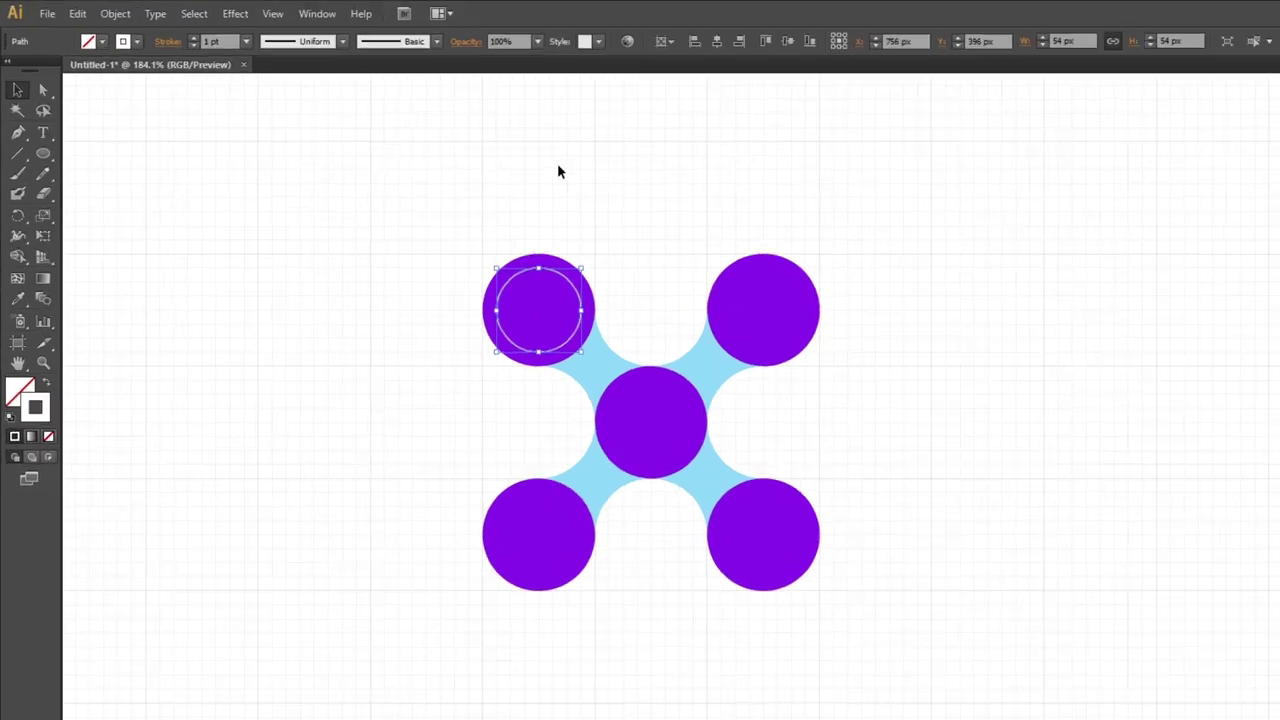
{"action": "left_click", "coordinate": [214, 42]}
{"action": "left_click", "coordinate": [214, 42]}
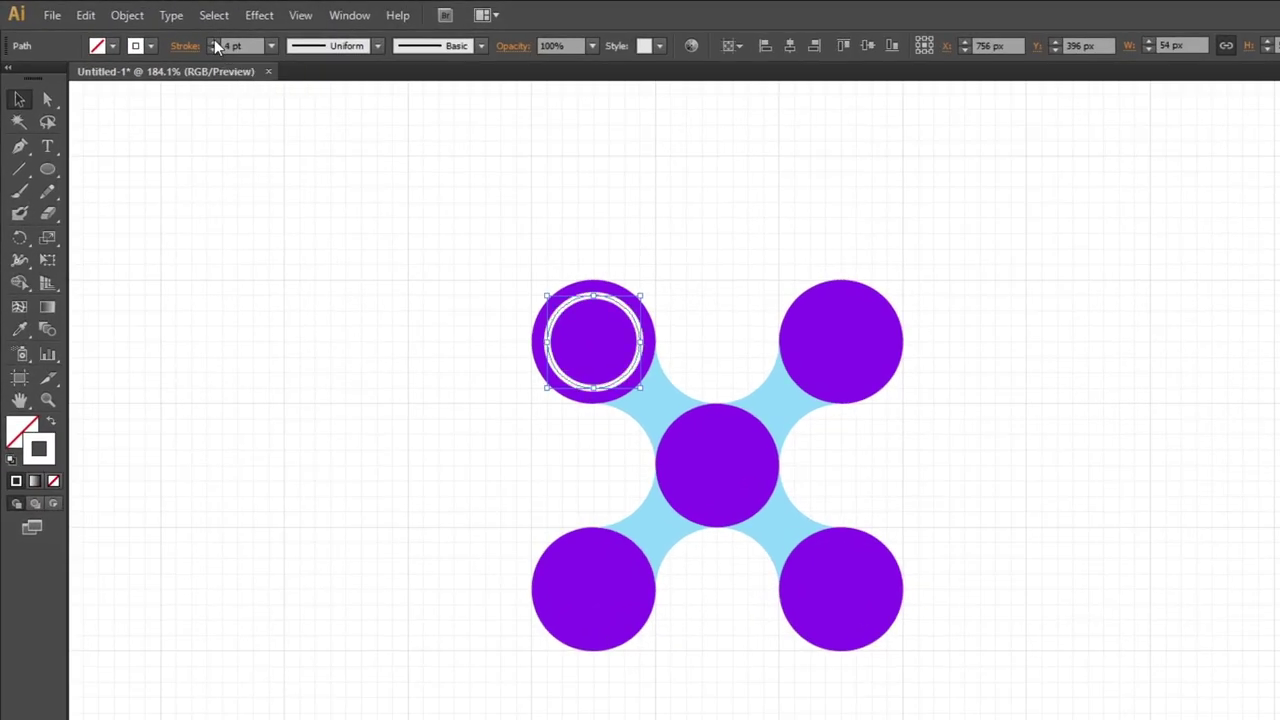
{"action": "left_click", "coordinate": [214, 42]}
{"action": "left_click", "coordinate": [214, 42]}
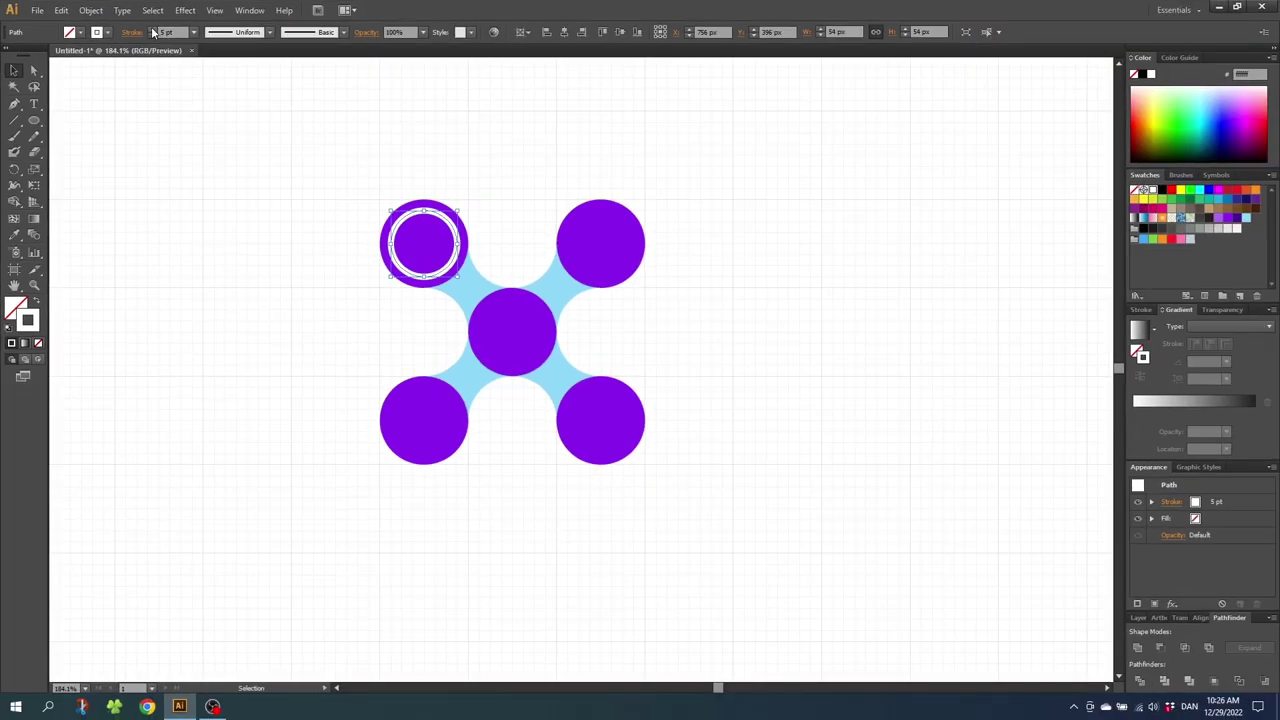
- Delete the ring's left and bottom anchor points, leaving a quarter-arc highlight
{"action": "left_click", "coordinate": [33, 71]}
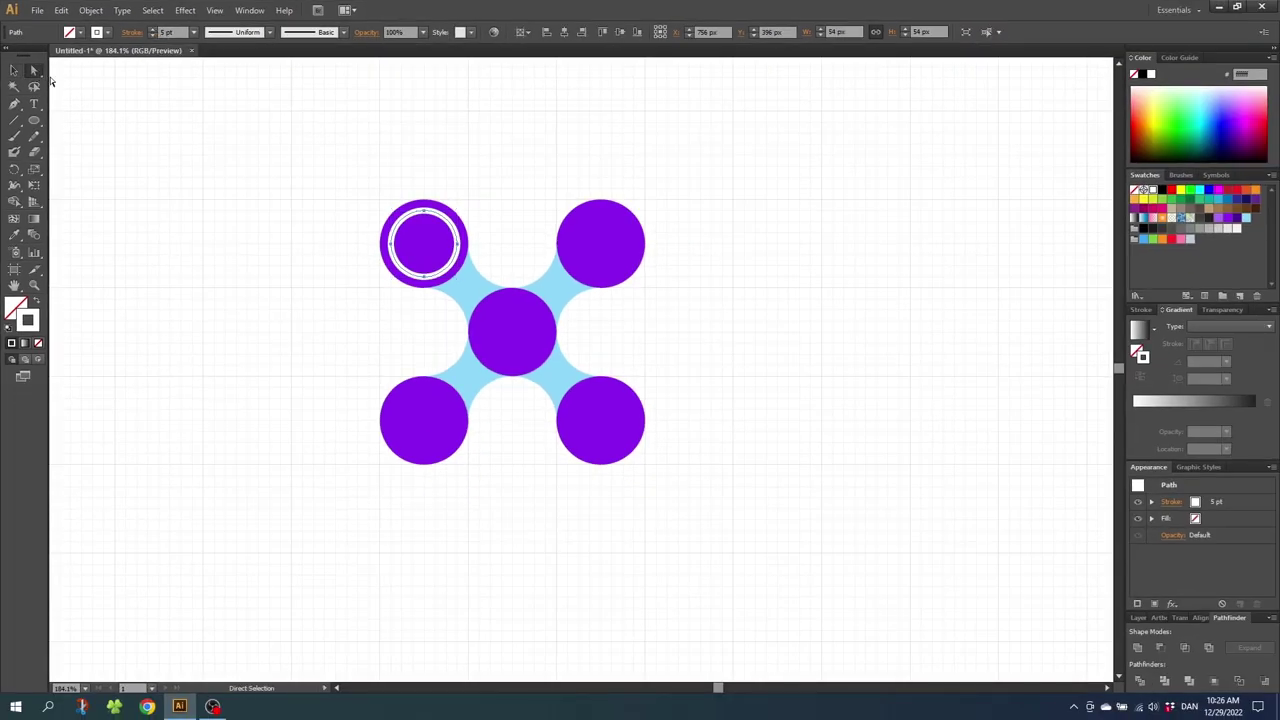
{"action": "left_click", "coordinate": [391, 248]}
{"action": "key", "text": "Delete"}
{"action": "left_click", "coordinate": [426, 280]}
{"action": "key", "text": "Delete"}
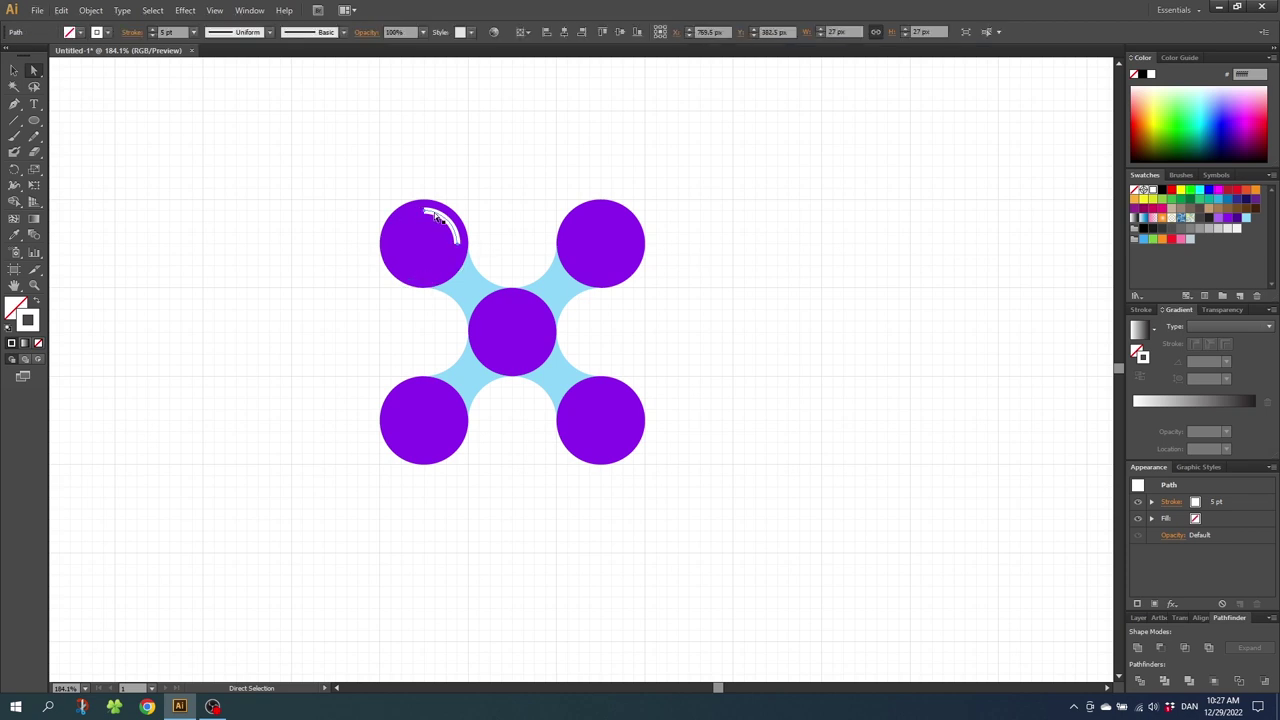
{"action": "left_click", "coordinate": [133, 34]}
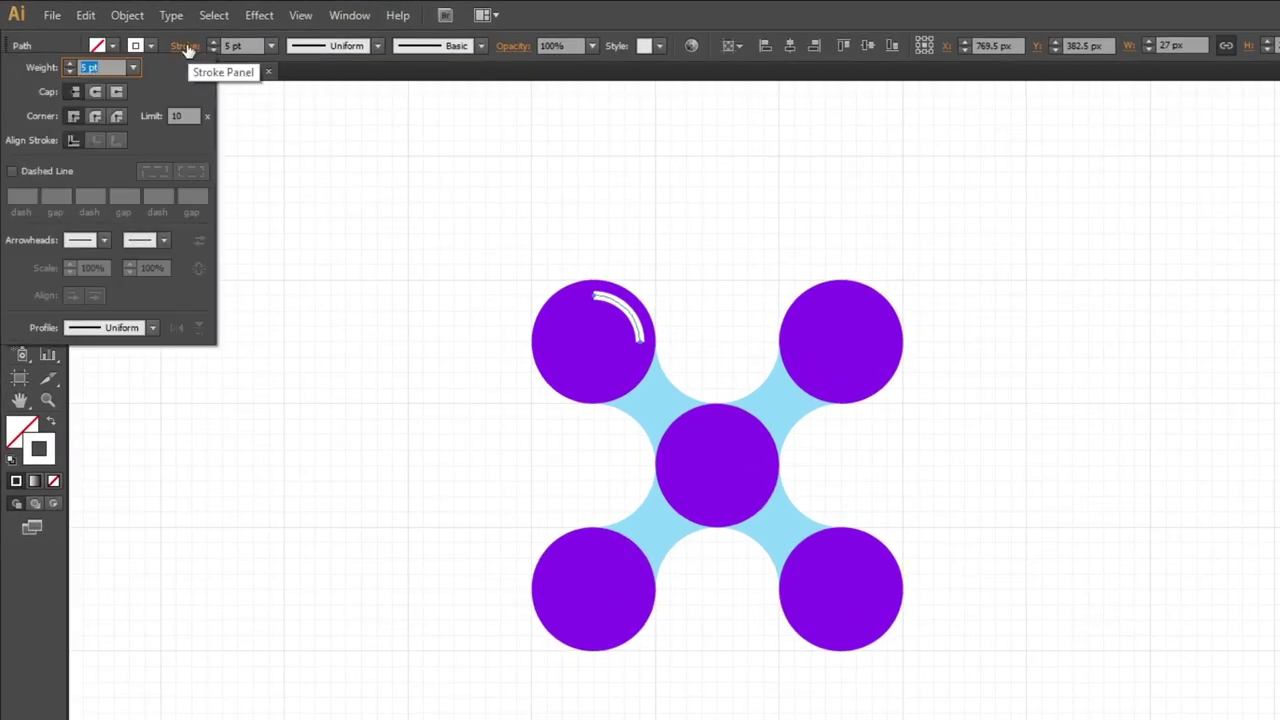
- Give the arc round caps and place copies in front of the other purple circles
{"action": "left_click", "coordinate": [97, 92]}
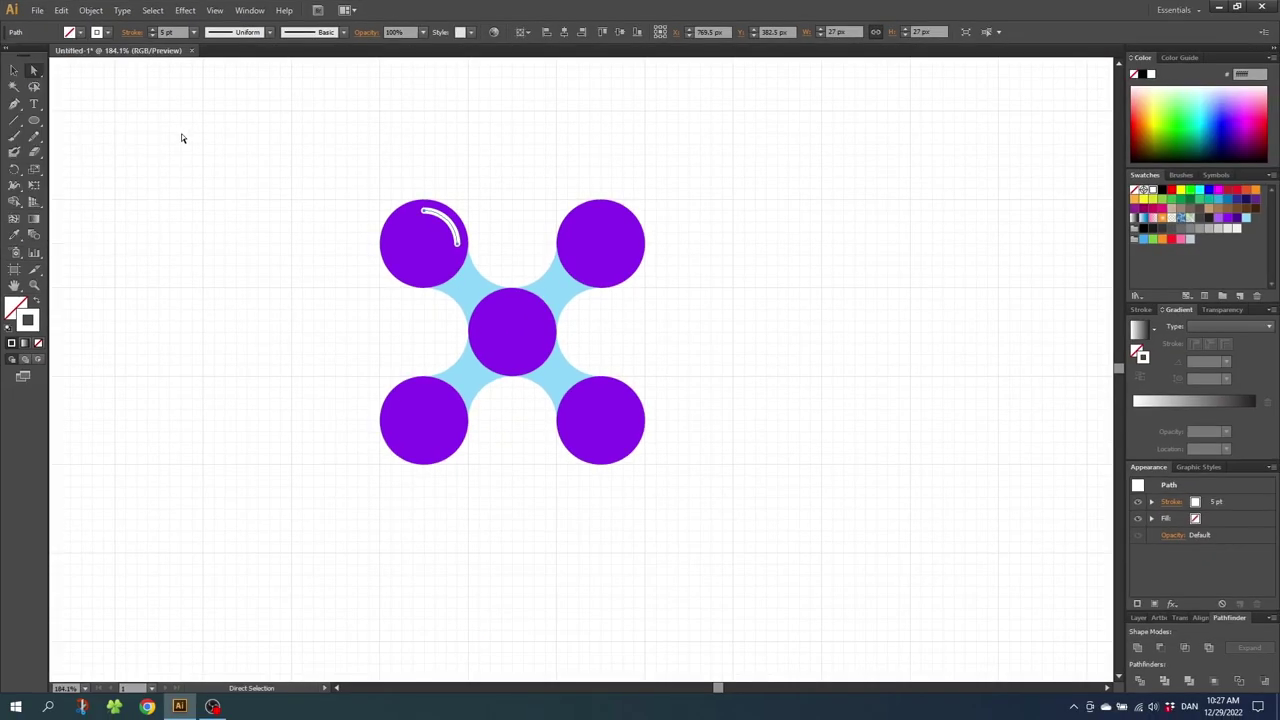
{"action": "left_click", "coordinate": [15, 71]}
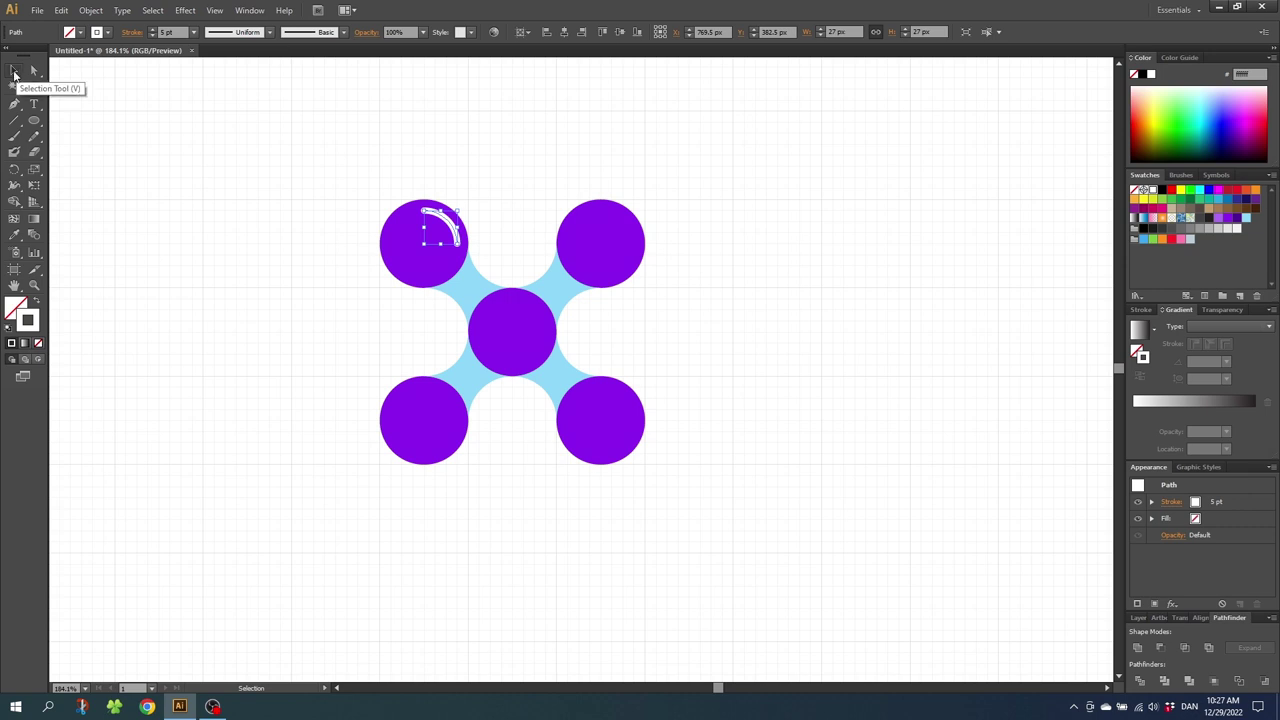
{"action": "left_click_drag", "start_coordinate": [447, 224], "coordinate": [618, 231]}
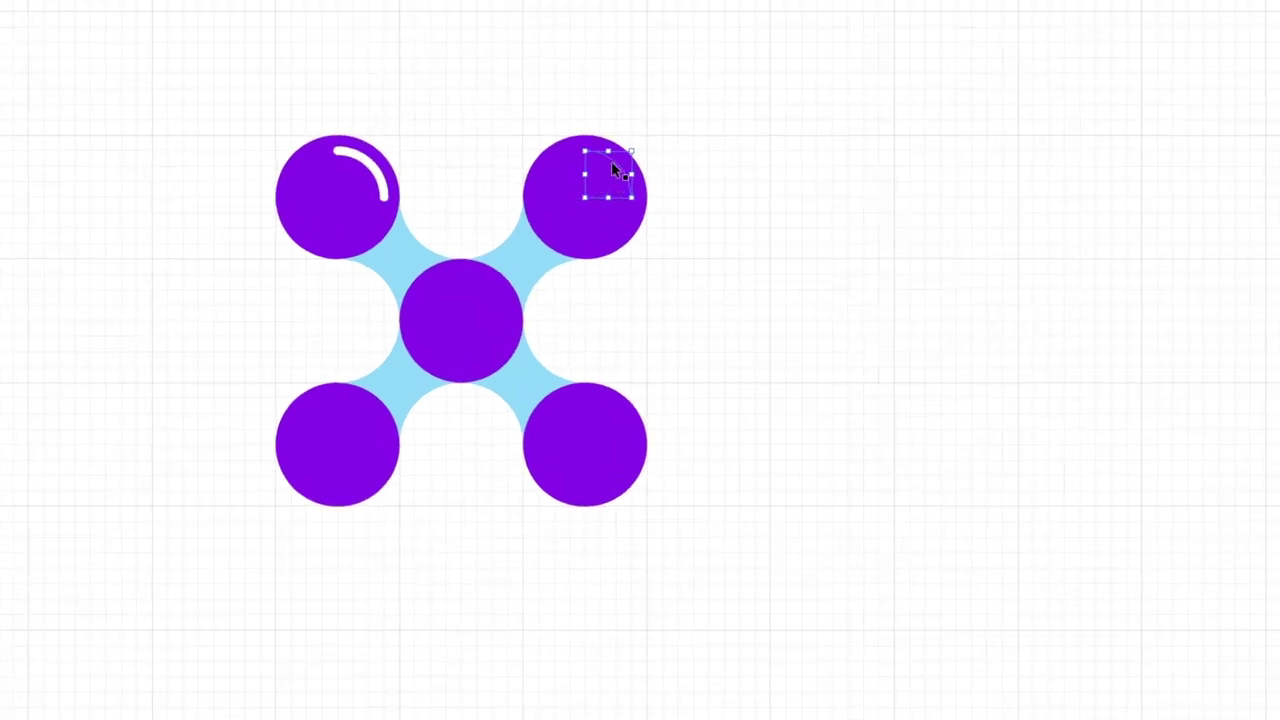
{"action": "right_click", "coordinate": [619, 222]}
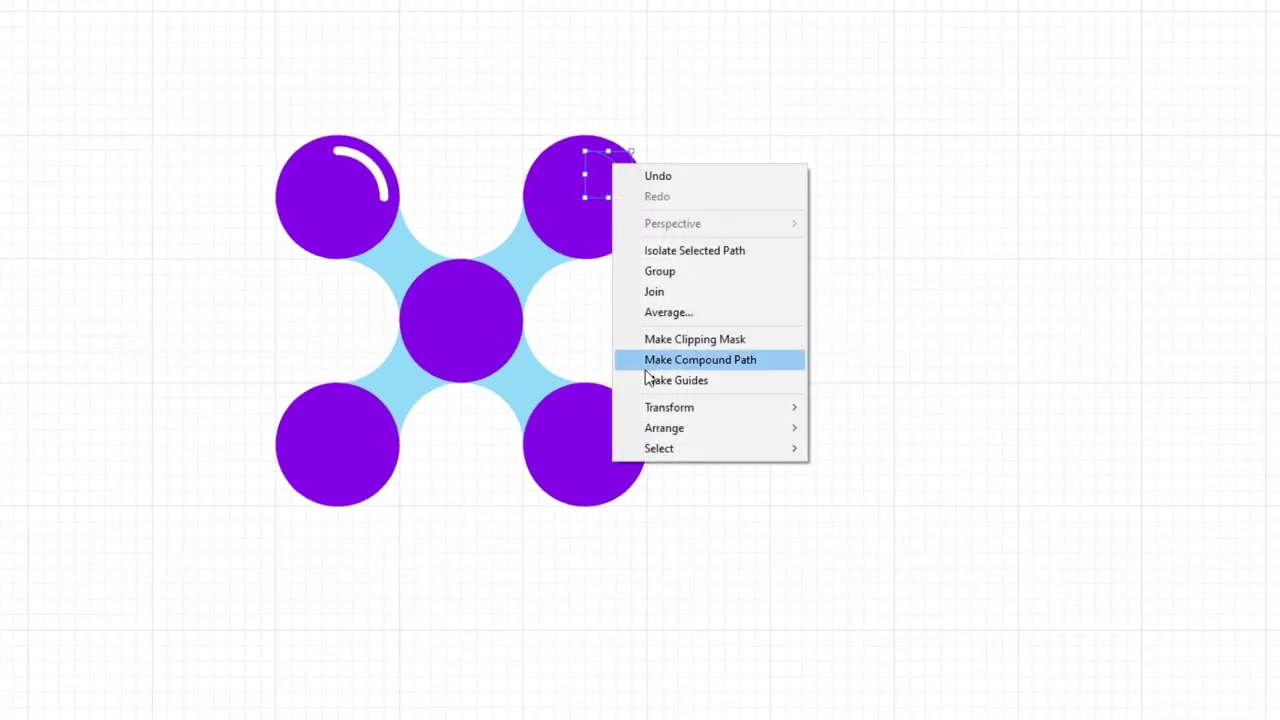
{"action": "mouse_move", "coordinate": [642, 430]}
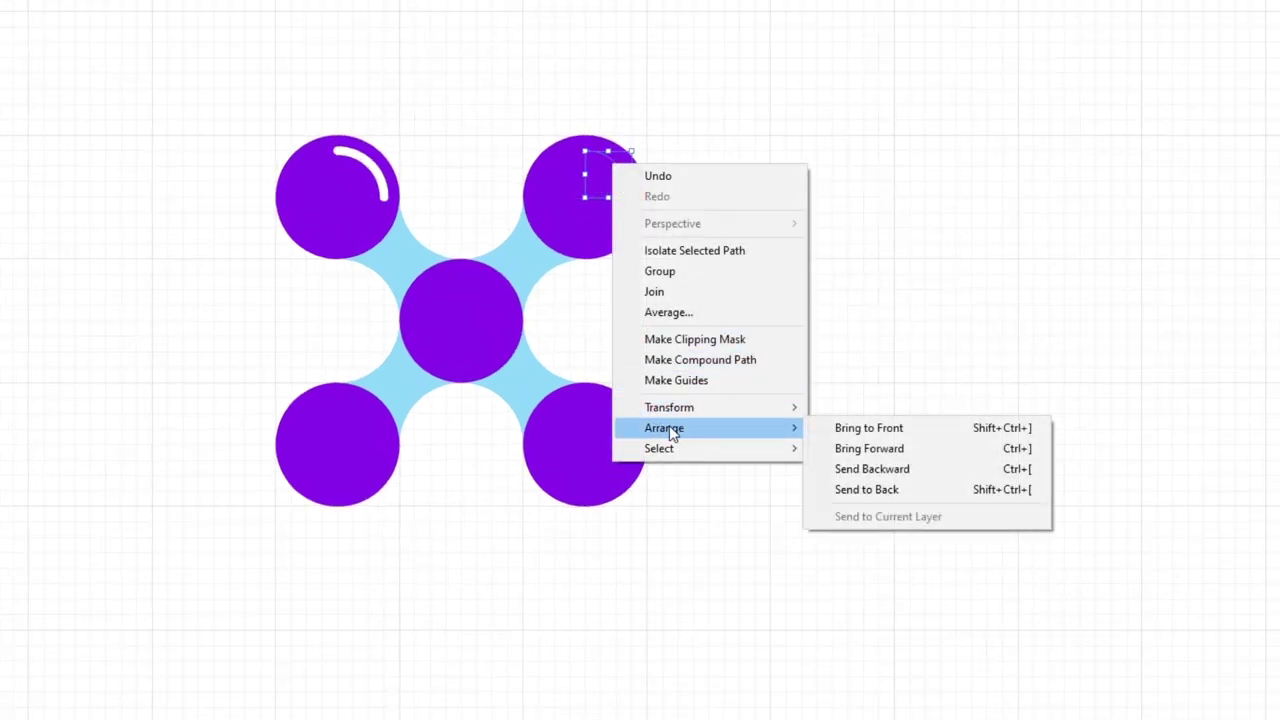
{"action": "left_click", "coordinate": [875, 430]}
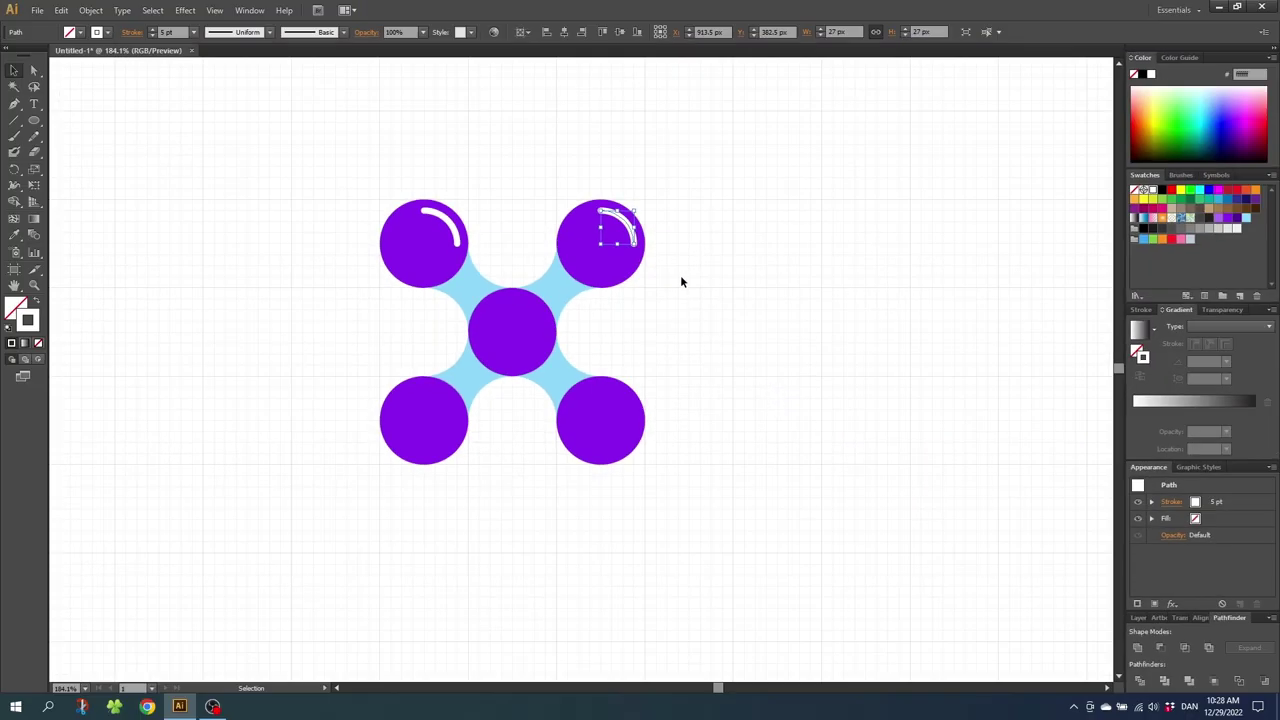
{"action": "left_click_drag", "start_coordinate": [622, 222], "coordinate": [450, 403]}
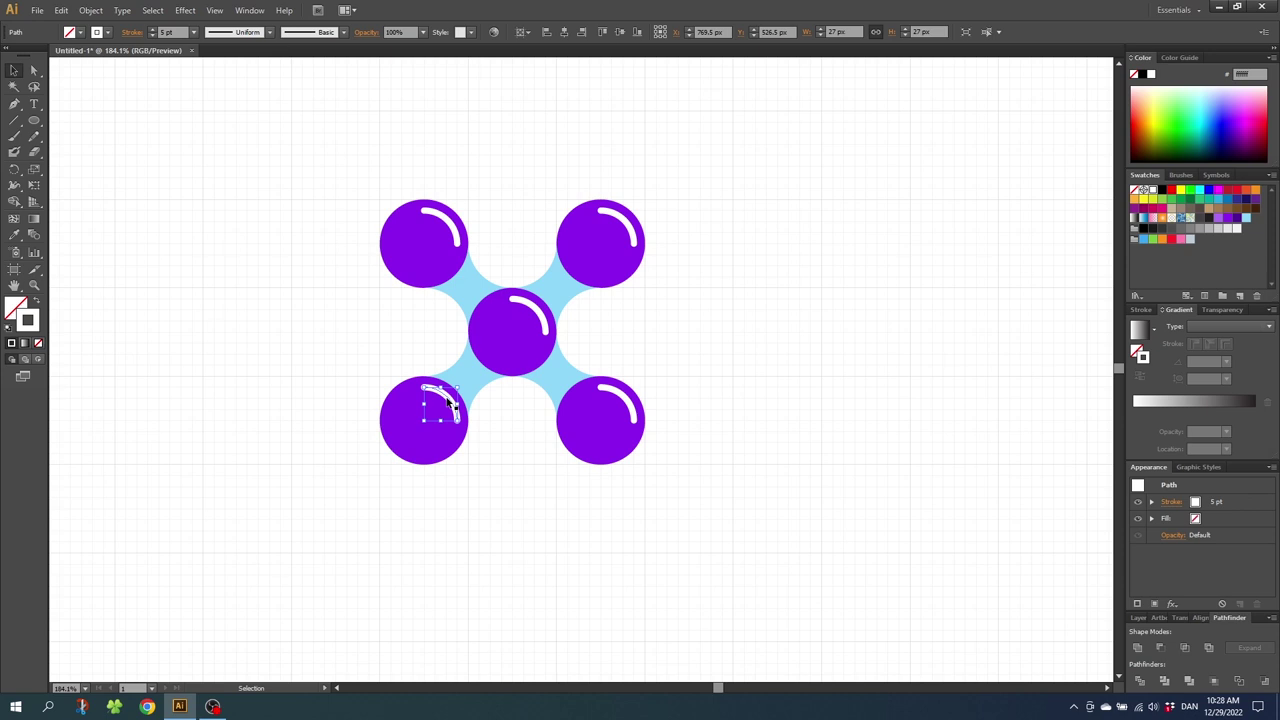
- Select all five arcs and expand their fill and stroke into filled shapes
{"action": "left_click", "coordinate": [447, 222], "text": "shift"}
{"action": "left_click", "coordinate": [540, 312], "text": "shift"}
{"action": "left_click", "coordinate": [625, 225], "text": "shift"}
{"action": "left_click", "coordinate": [625, 400], "text": "shift"}
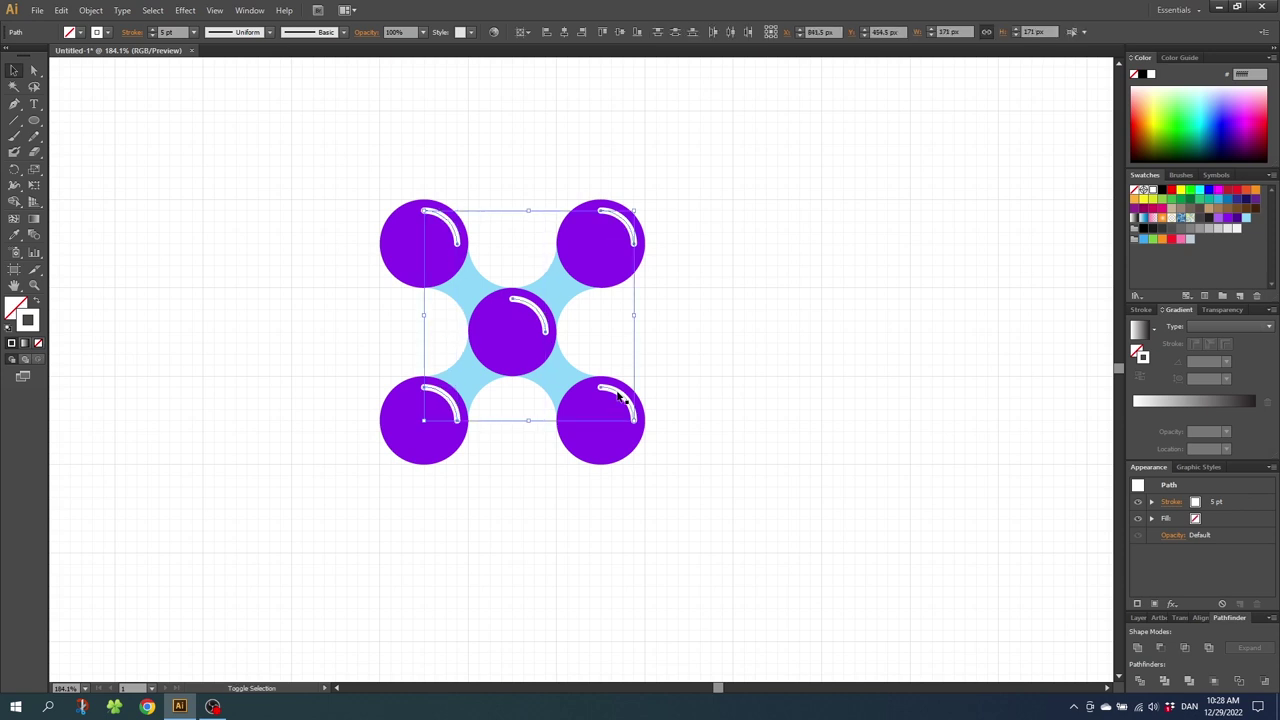
{"action": "left_click", "coordinate": [91, 10]}
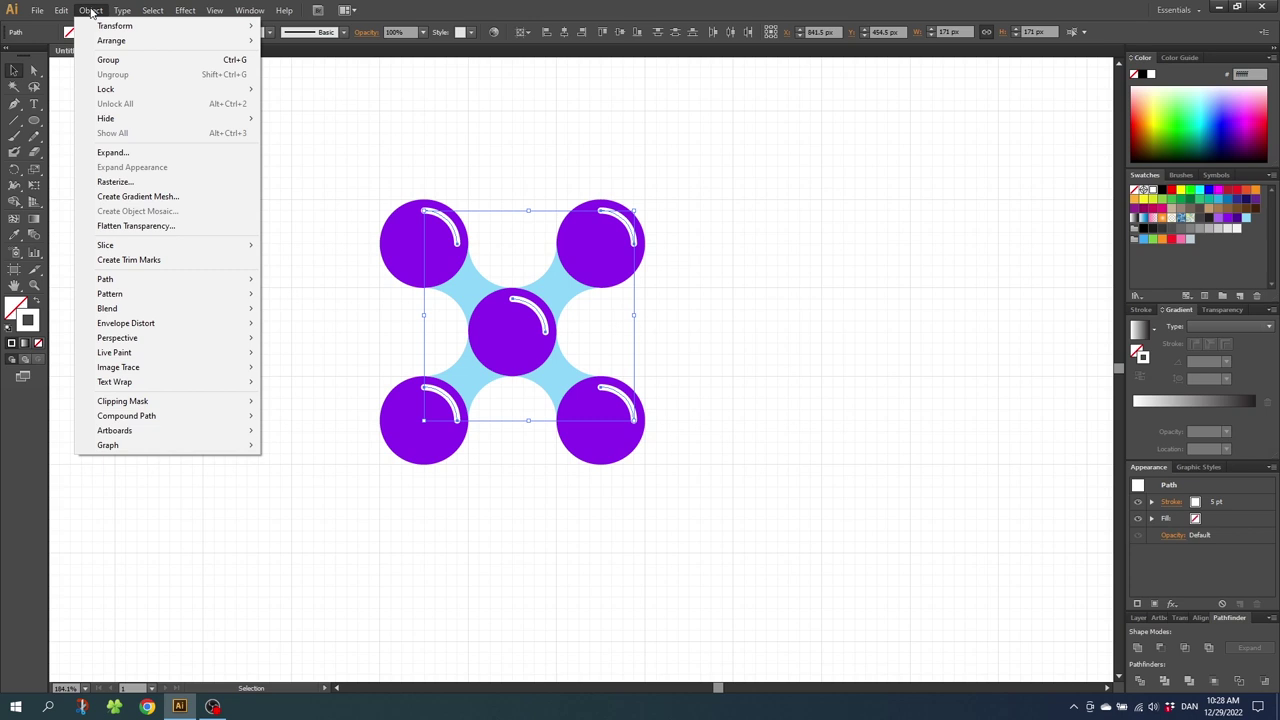
{"action": "left_click", "coordinate": [114, 153]}
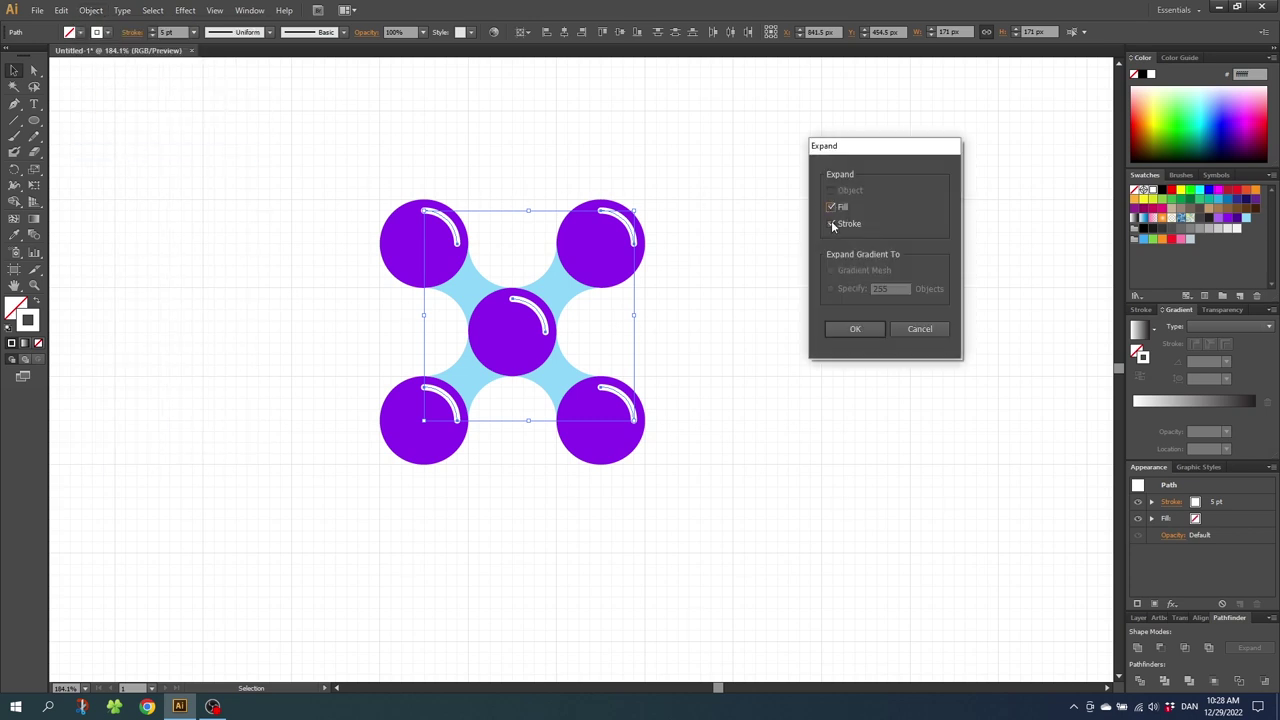
{"action": "left_click", "coordinate": [846, 329]}
{"action": "left_click", "coordinate": [790, 316]}
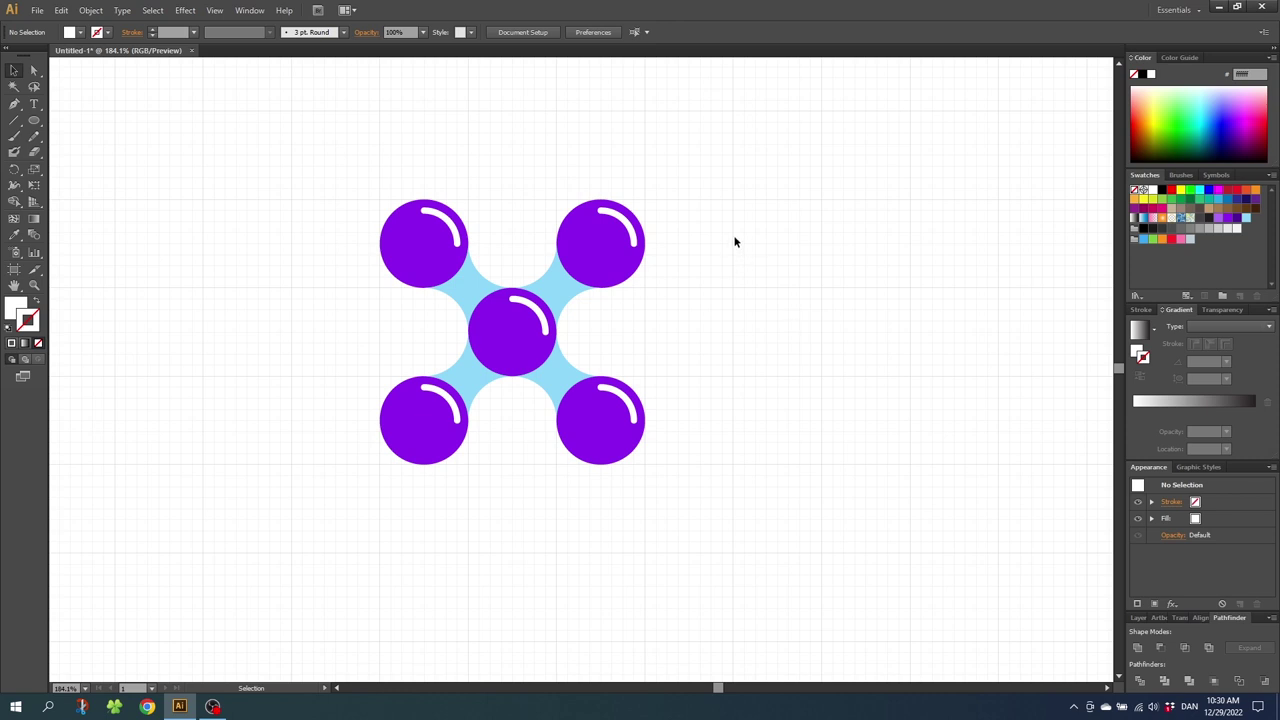
- Group all motif shapes and draw a 144 × 144 px square between the outer circle centres
{"action": "left_click_drag", "start_coordinate": [715, 158], "coordinate": [346, 498]}
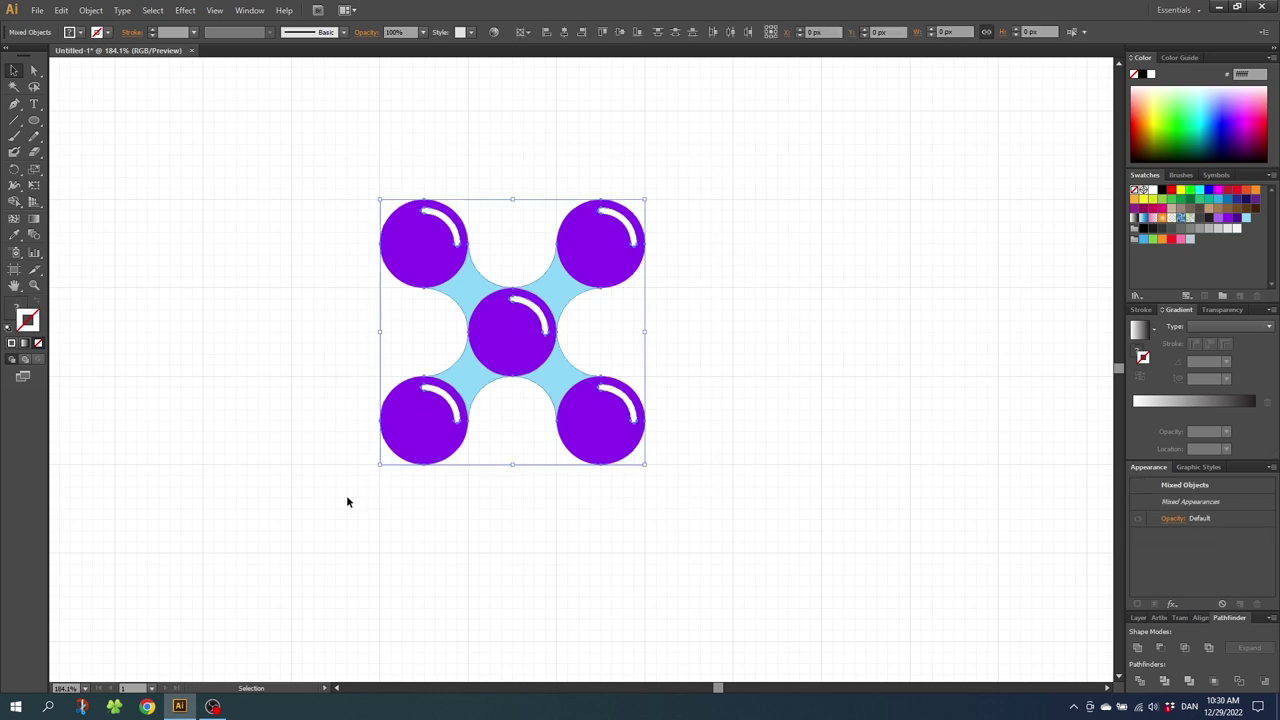
{"action": "right_click", "coordinate": [417, 425]}
{"action": "left_click", "coordinate": [448, 481]}
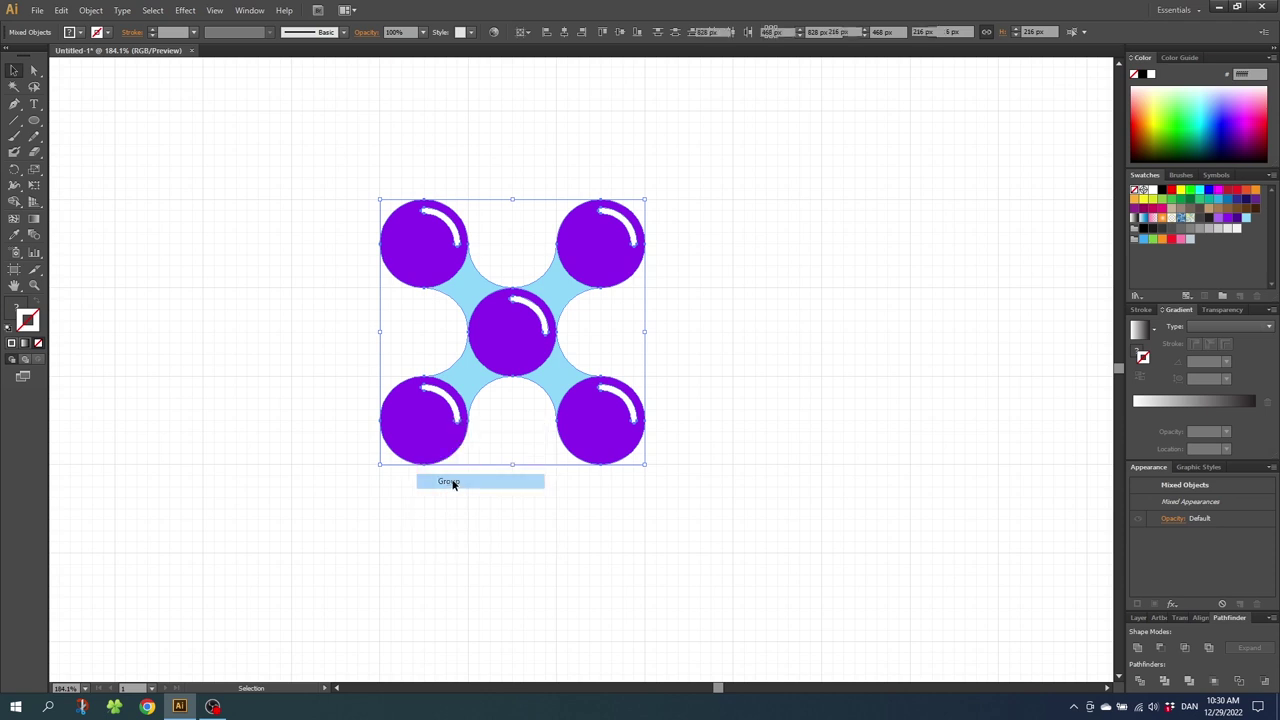
{"action": "key", "text": "ctrl+shift+a"}
{"action": "left_click_drag", "start_coordinate": [34, 120], "coordinate": [78, 123]}
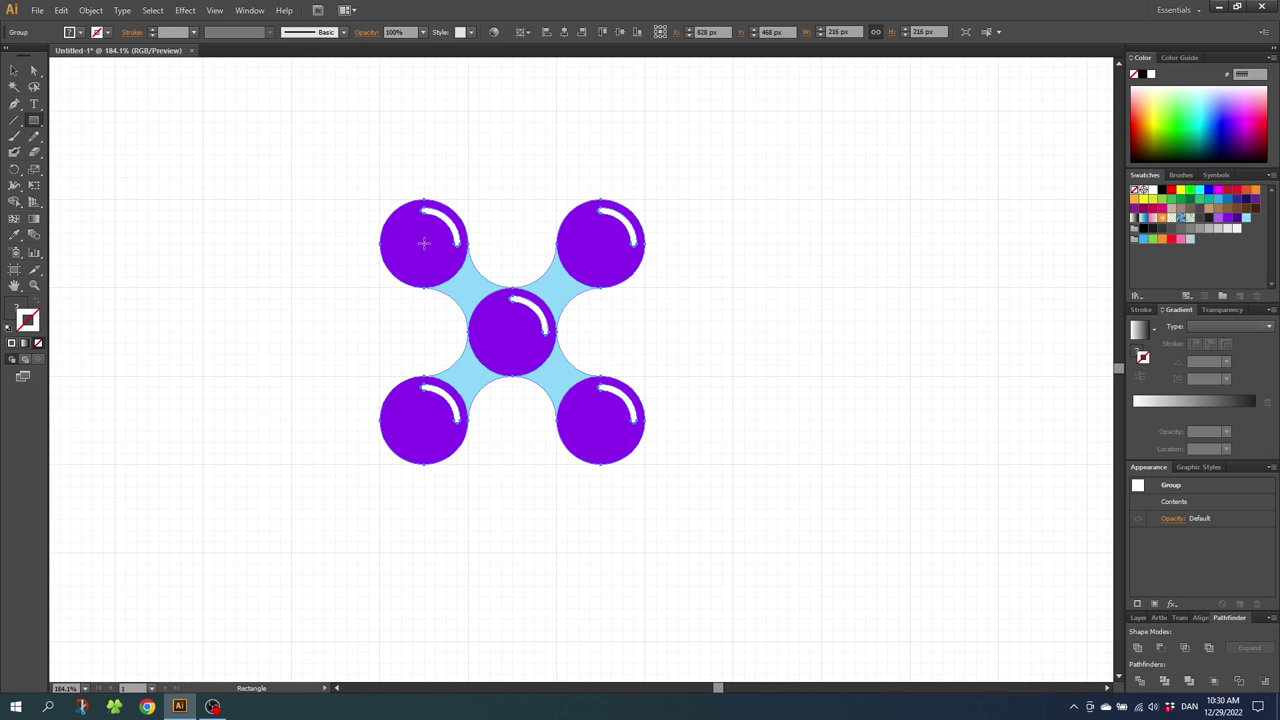
{"action": "left_click_drag", "start_coordinate": [424, 243], "coordinate": [600, 422]}
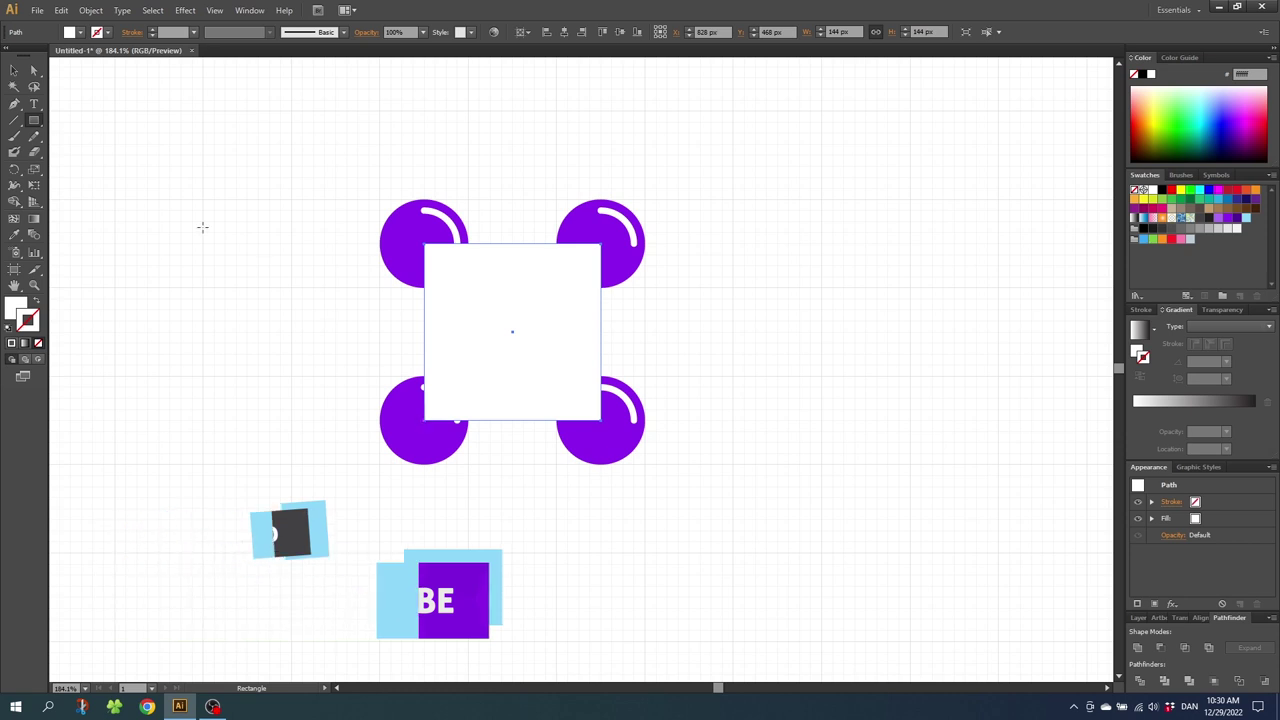
- Select the square with the motif group and apply Pathfinder Crop to make the 144 px tile
{"action": "key", "text": "v"}
{"action": "left_click_drag", "start_coordinate": [321, 158], "coordinate": [720, 476]}
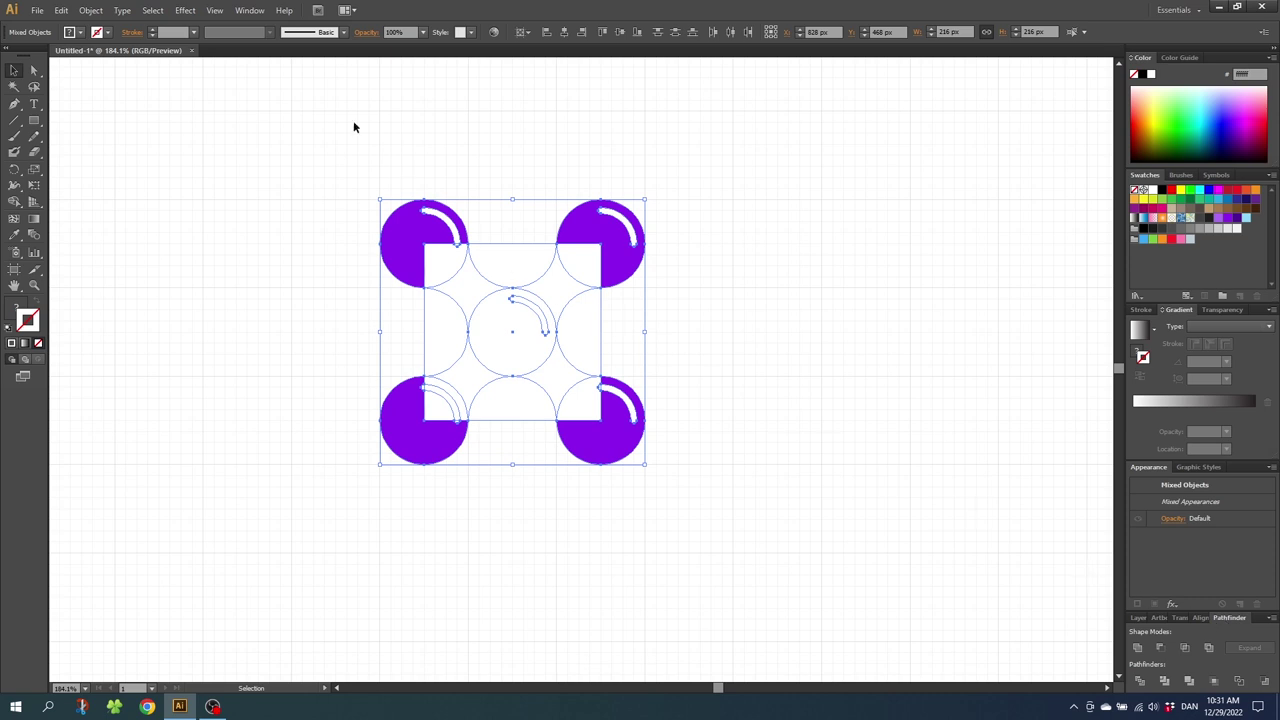
{"action": "left_click", "coordinate": [249, 10]}
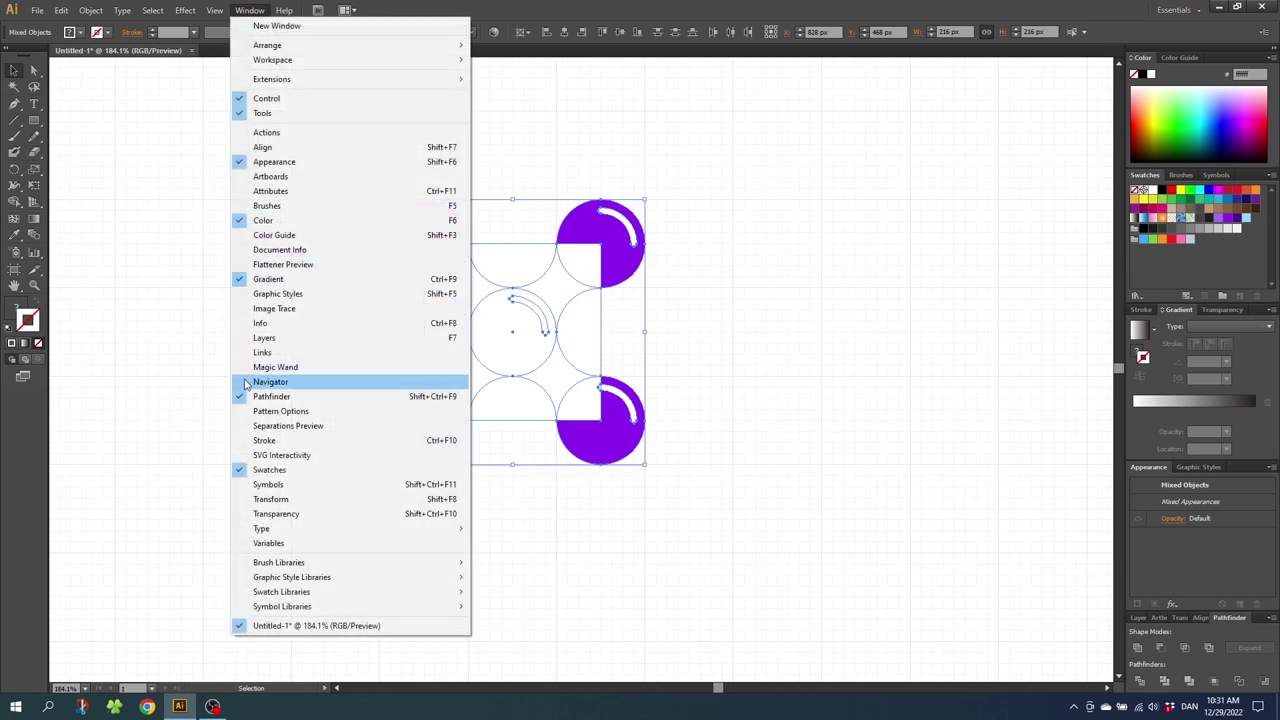
{"action": "left_click", "coordinate": [299, 398]}
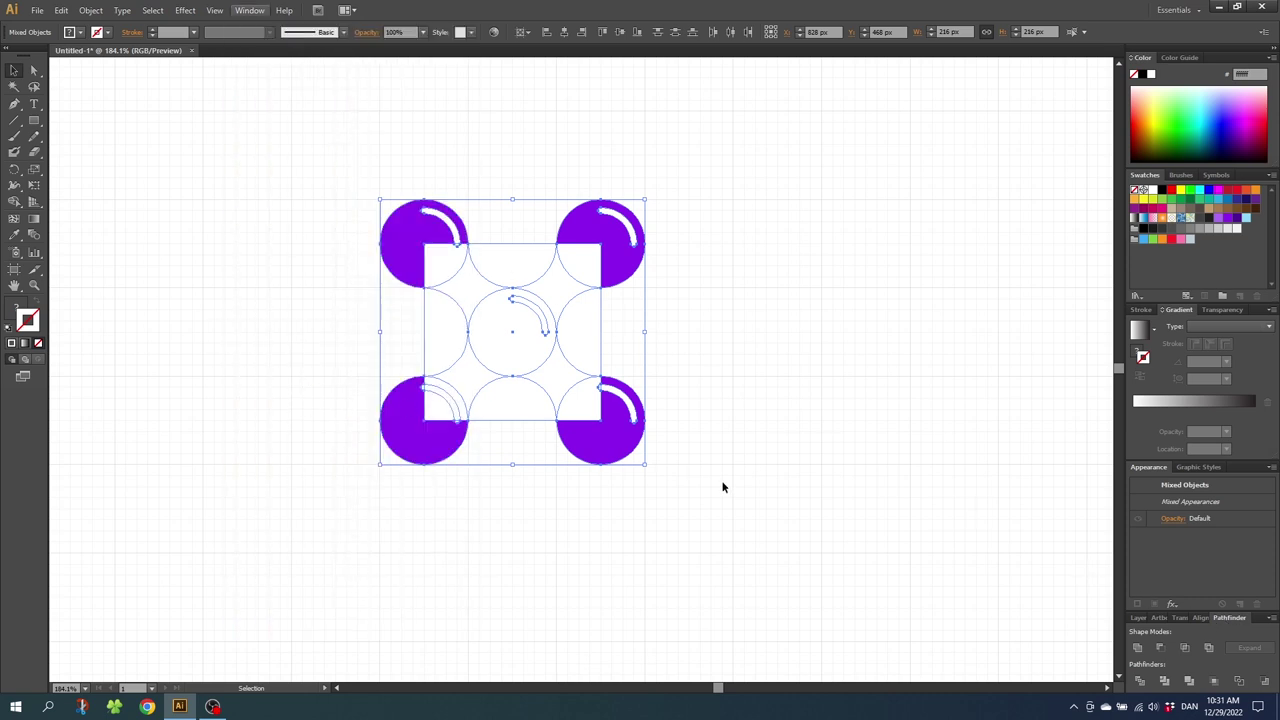
{"action": "left_click", "coordinate": [1214, 681]}
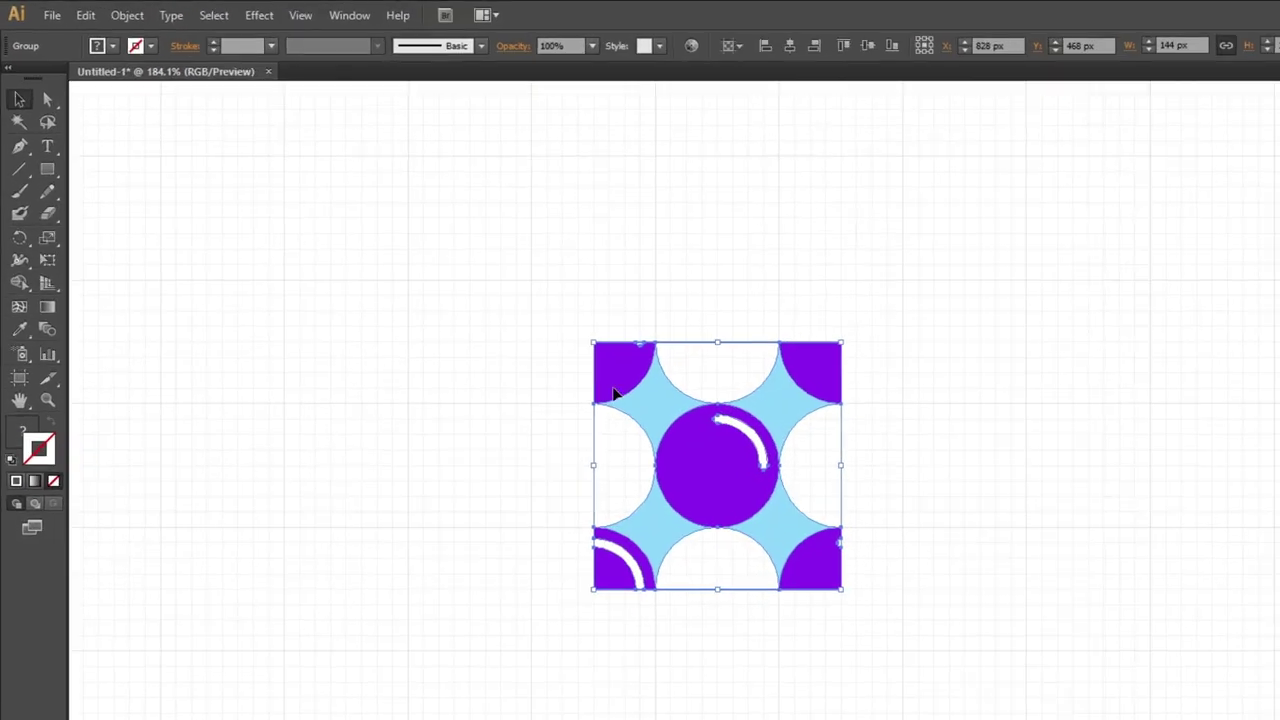
- Turn the cropped tile into a 144 × 144 px grid pattern swatch named 'New Pattern'
{"action": "left_click", "coordinate": [90, 10]}
{"action": "mouse_move", "coordinate": [224, 410]}
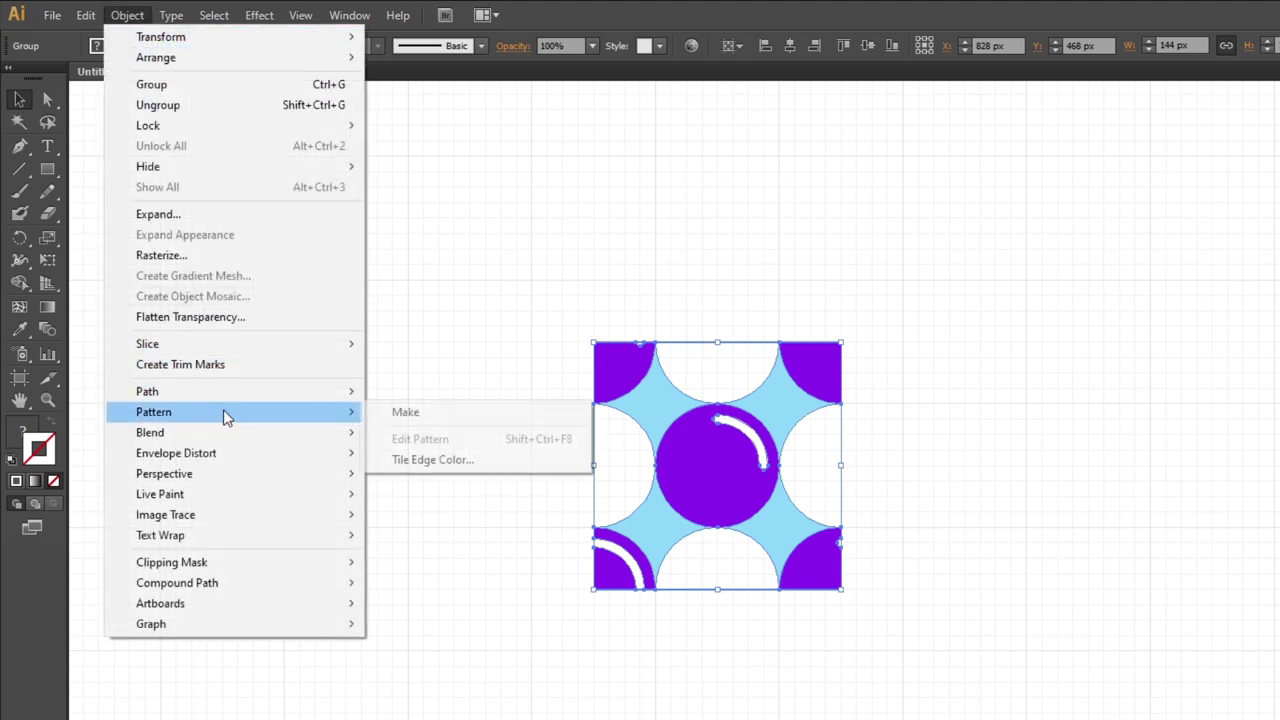
{"action": "left_click", "coordinate": [404, 416]}
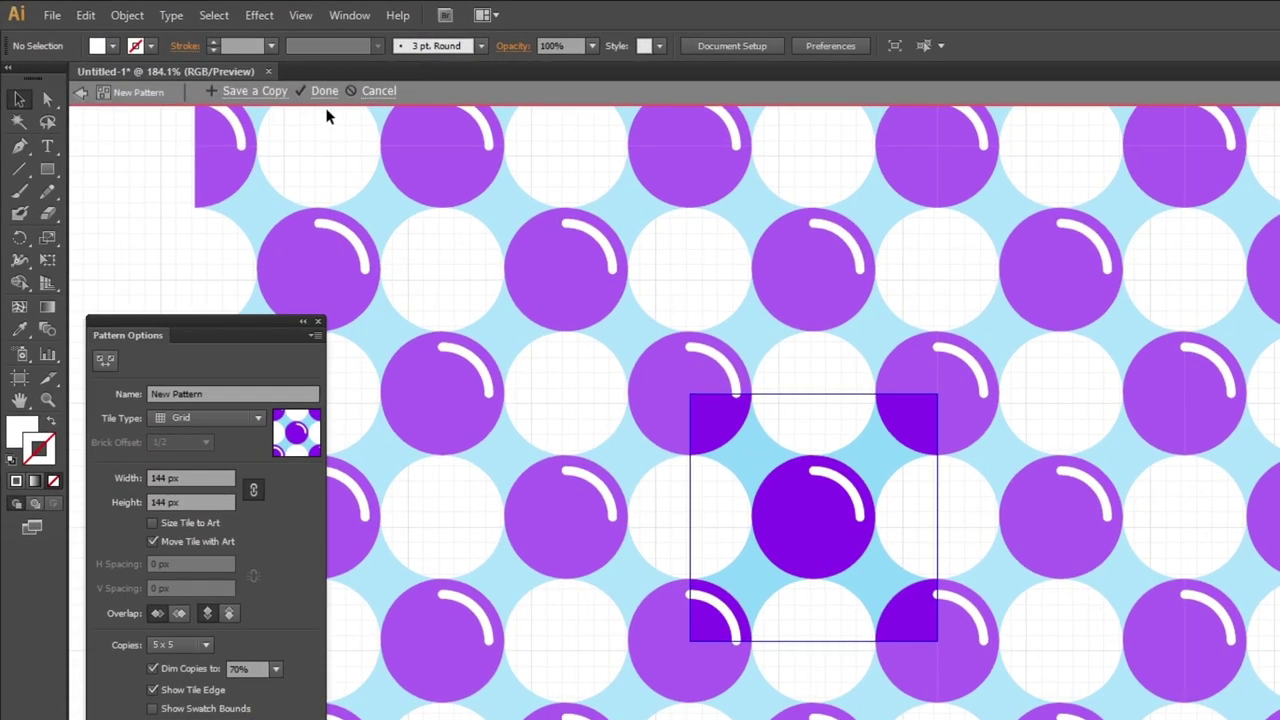
{"action": "left_click", "coordinate": [325, 91]}
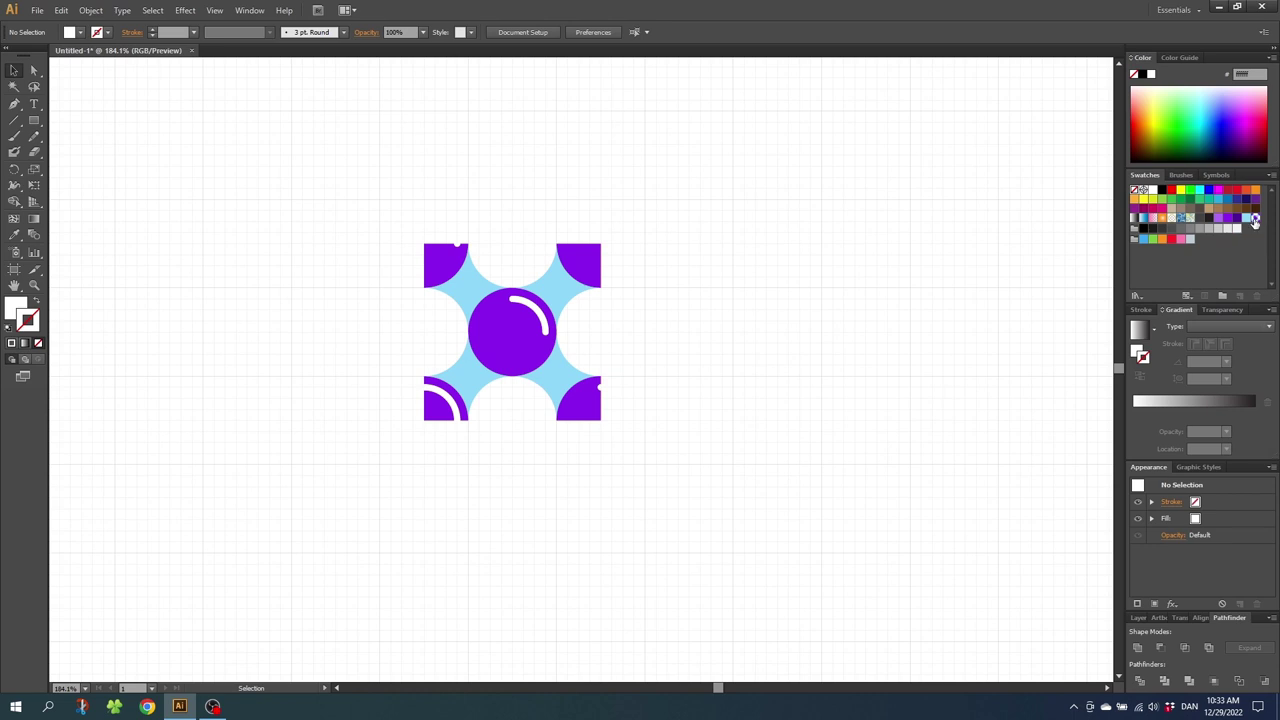
- Delete the tile group and fill a new 720 × 432 px rectangle with 'New Pattern'
{"action": "left_click_drag", "start_coordinate": [334, 206], "coordinate": [855, 494]}
{"action": "key", "text": "Delete"}
{"action": "key", "text": "m"}
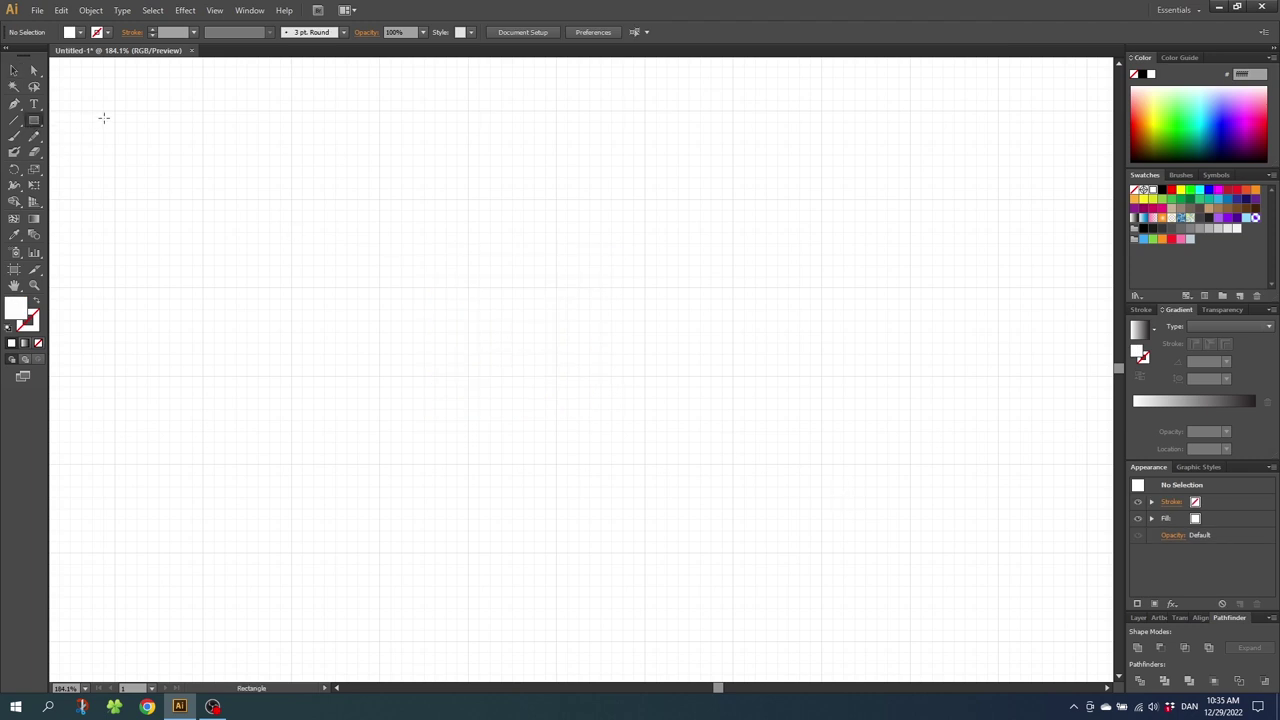
{"action": "left_click_drag", "start_coordinate": [115, 110], "coordinate": [998, 641]}
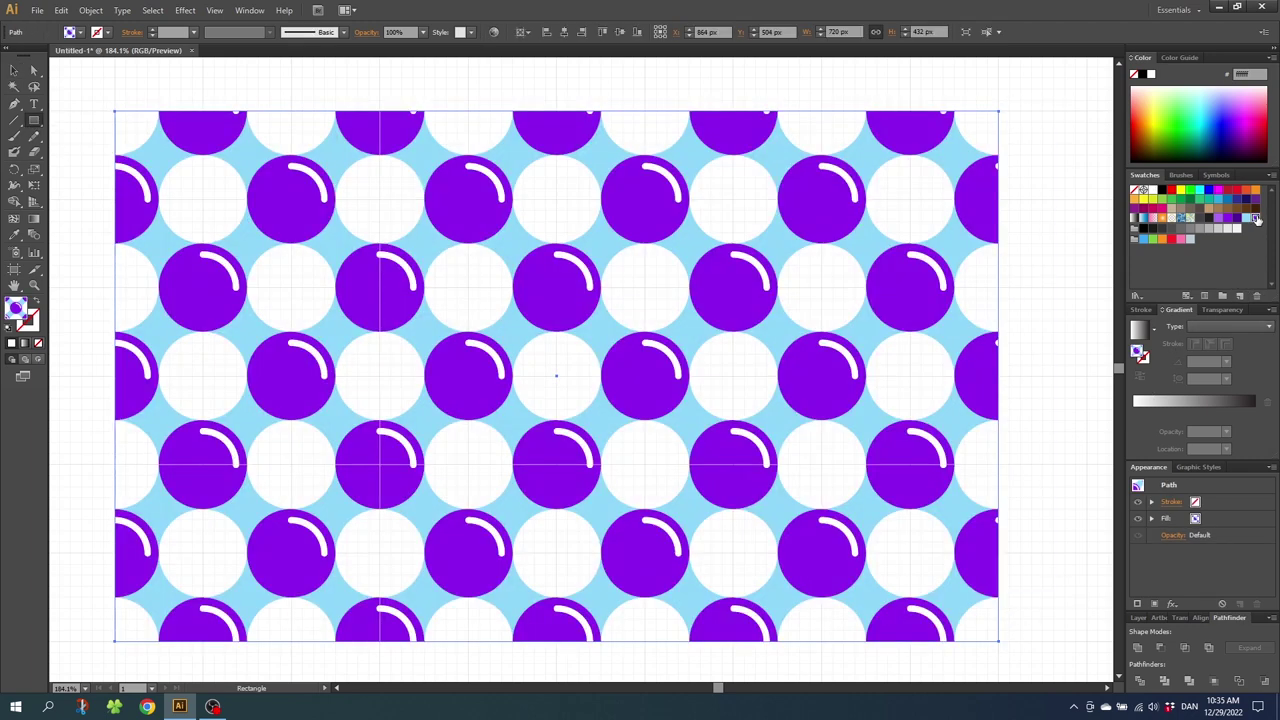
{"action": "left_click", "coordinate": [1256, 217]}
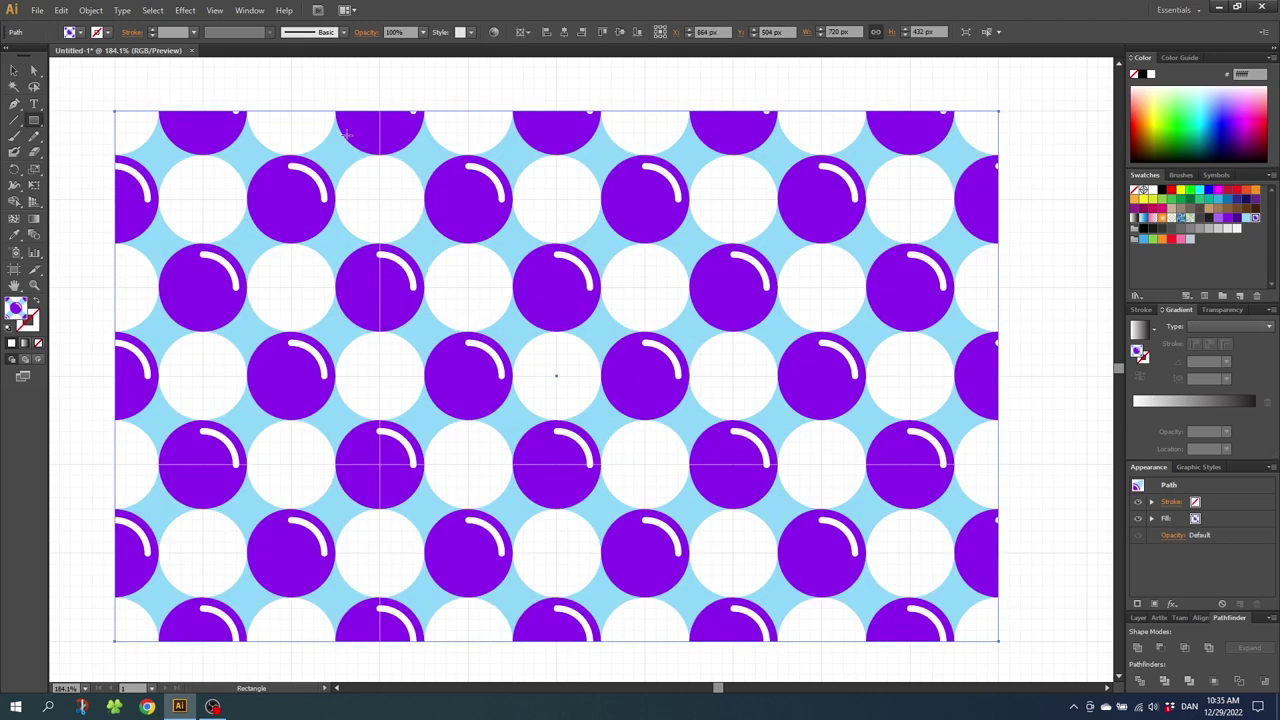